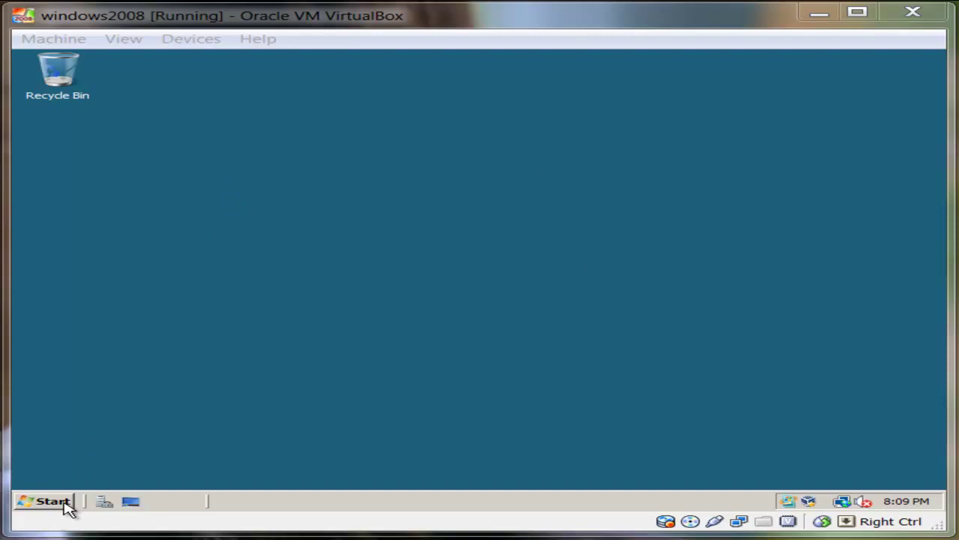
Launch Server Manager and start the Add Roles wizard from the Roles page.
left_click(105, 502)
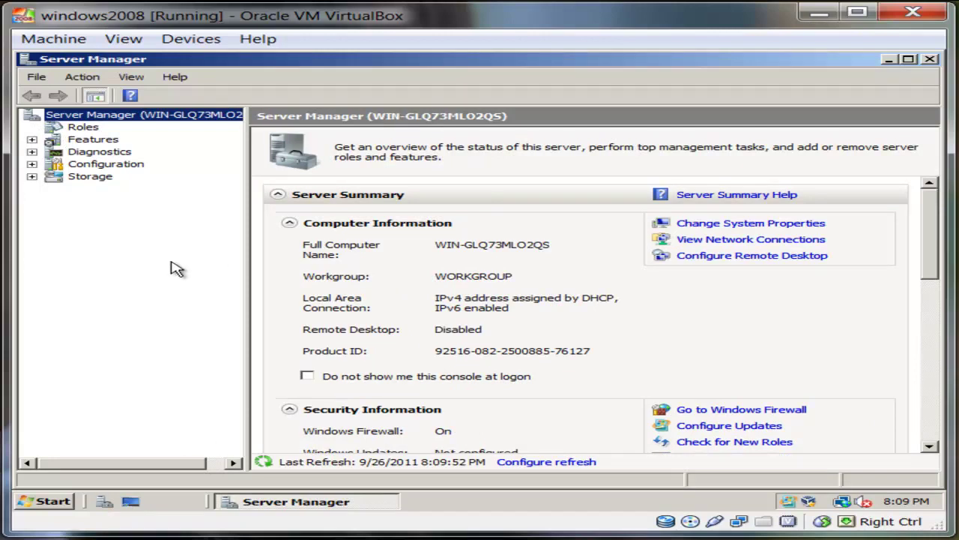
left_click(82, 128)
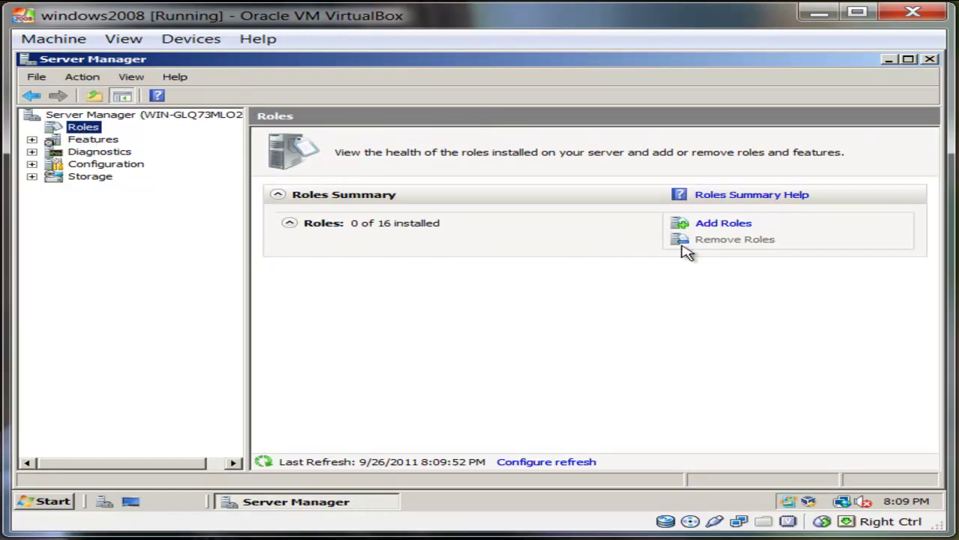
left_click(725, 223)
left_click(662, 480)
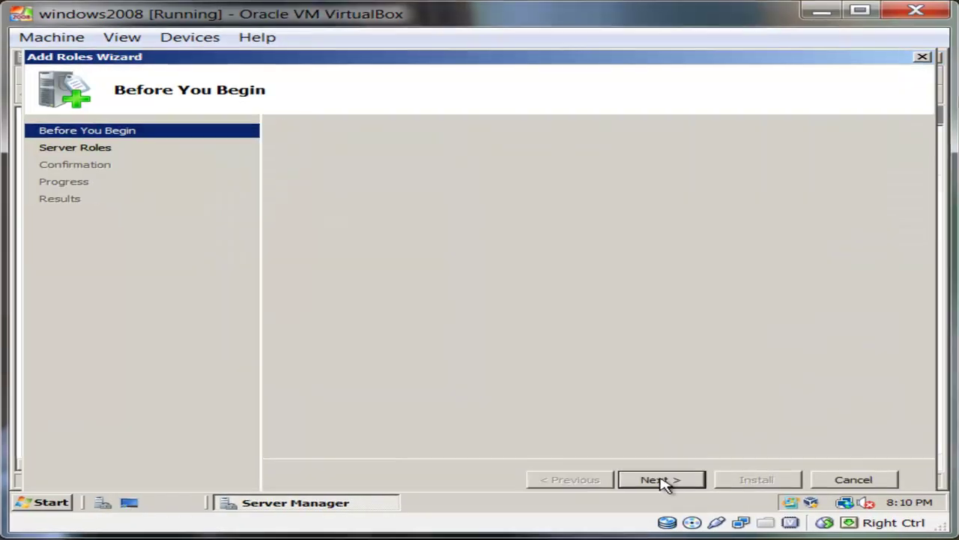
Select Active Directory Domain Services, reach the confirmation page, then cancel the wizard.
left_click(234, 97)
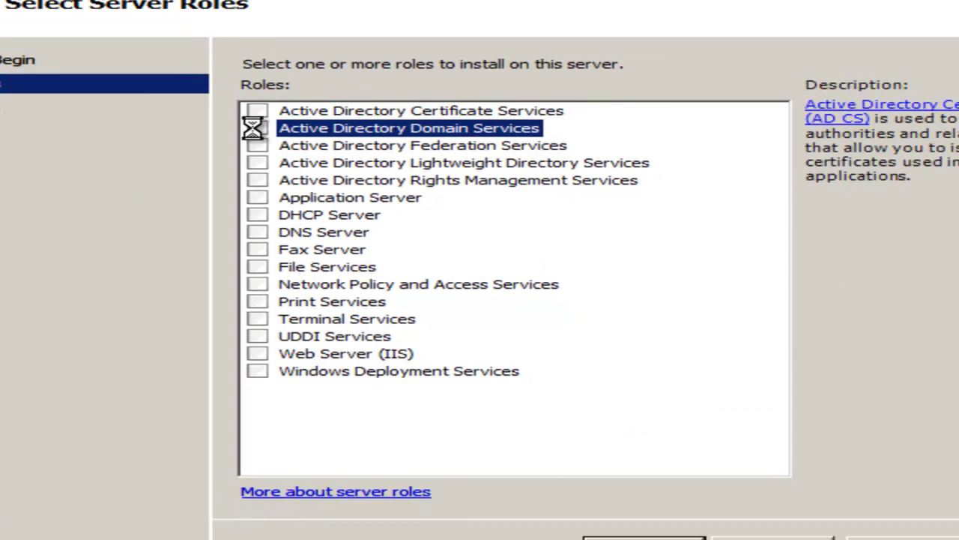
left_click(665, 481)
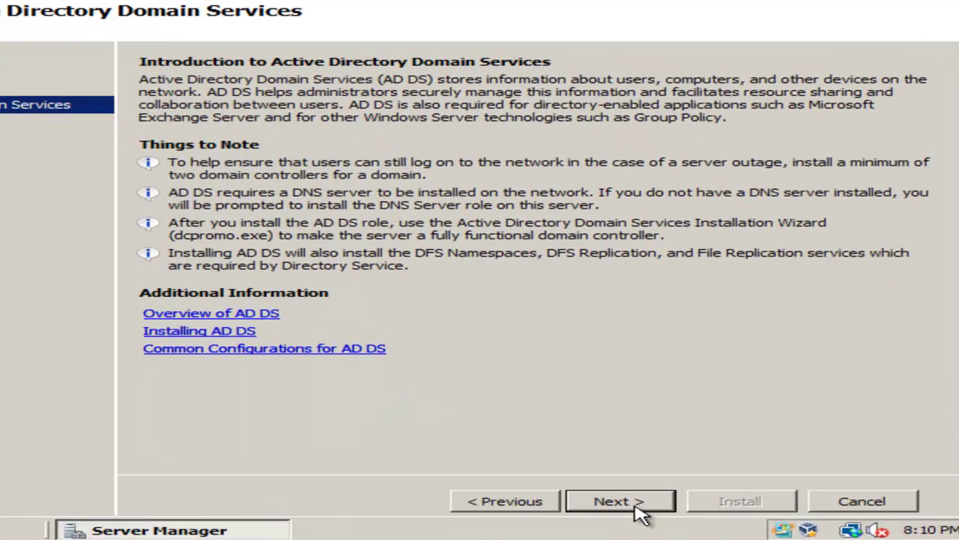
left_click(636, 507)
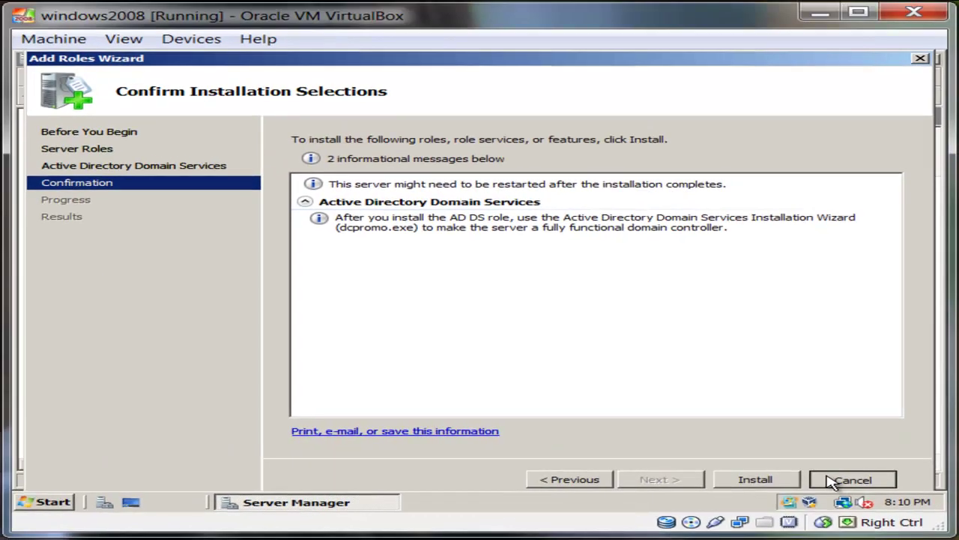
left_click(832, 481)
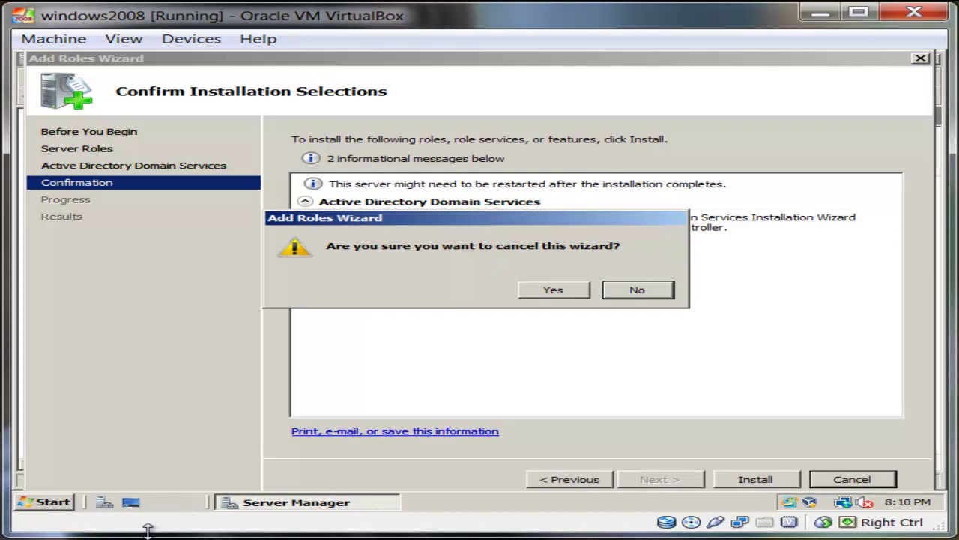
left_click(552, 287)
Run dcpromo from Start Search and advance past the Welcome and OS Compatibility pages.
left_click(63, 499)
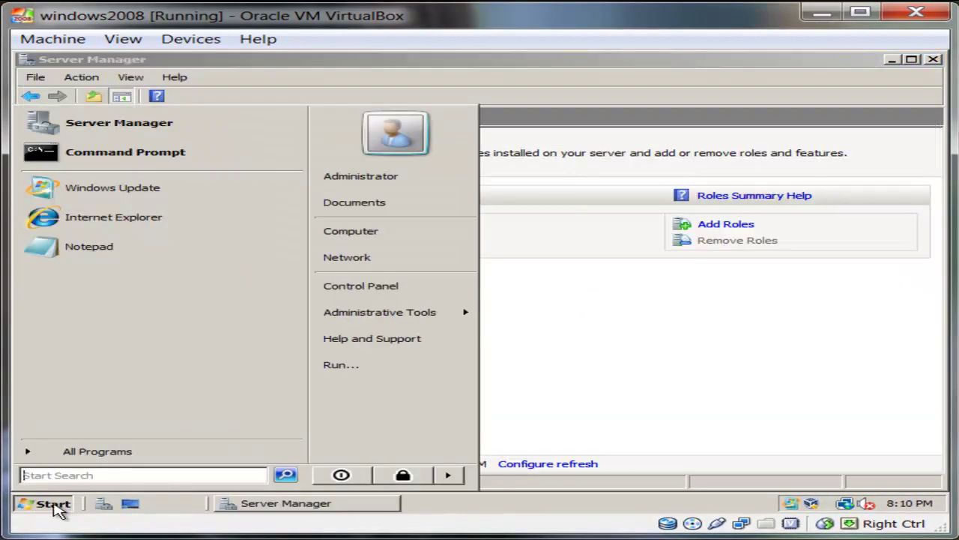
type("dcpromo")
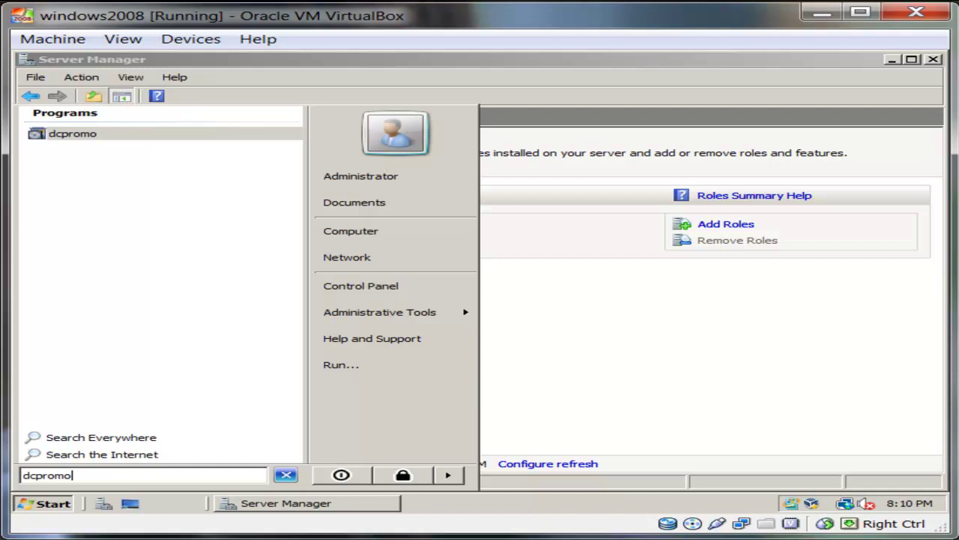
key("Return")
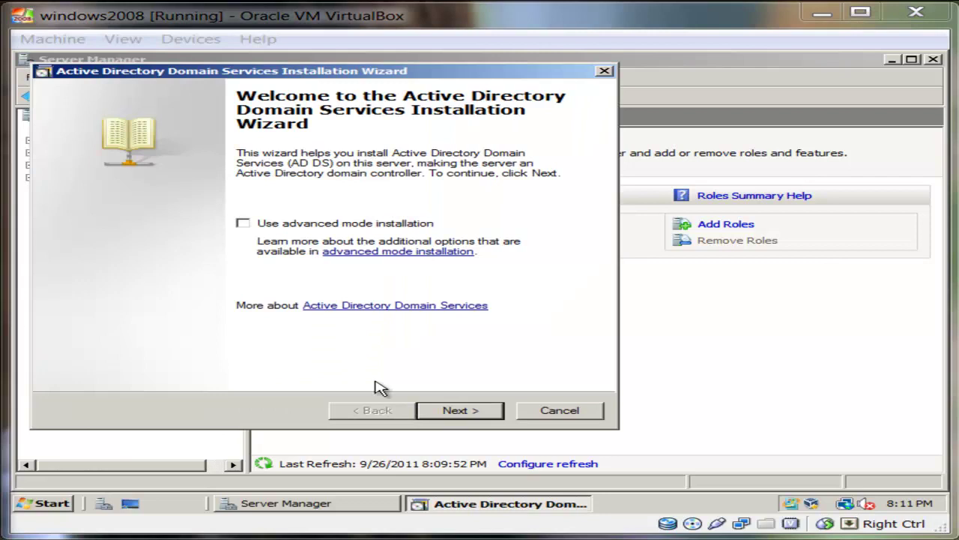
left_click(477, 417)
left_click(477, 417)
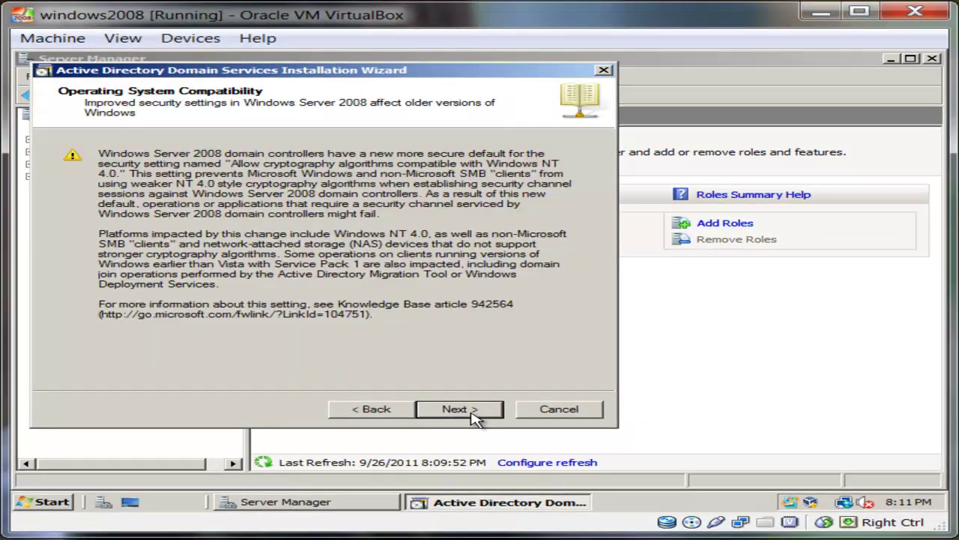
left_click(467, 418)
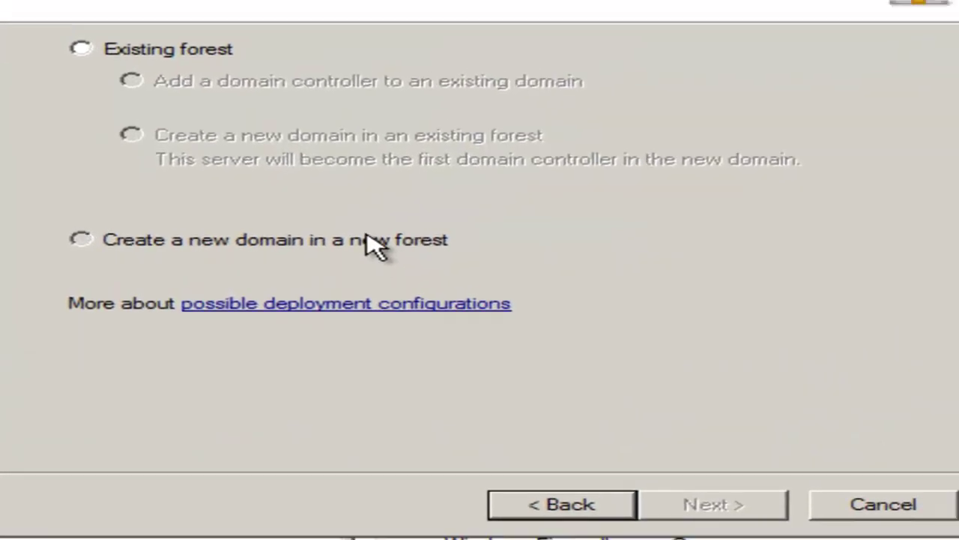
Create a new domain in a new forest with root domain testlab.com.
left_click(381, 241)
left_click(745, 515)
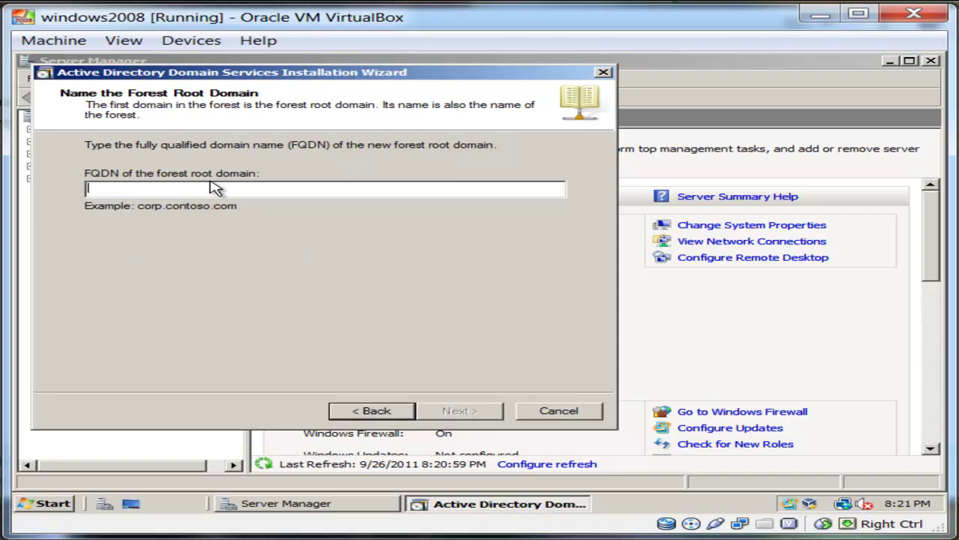
type("test")
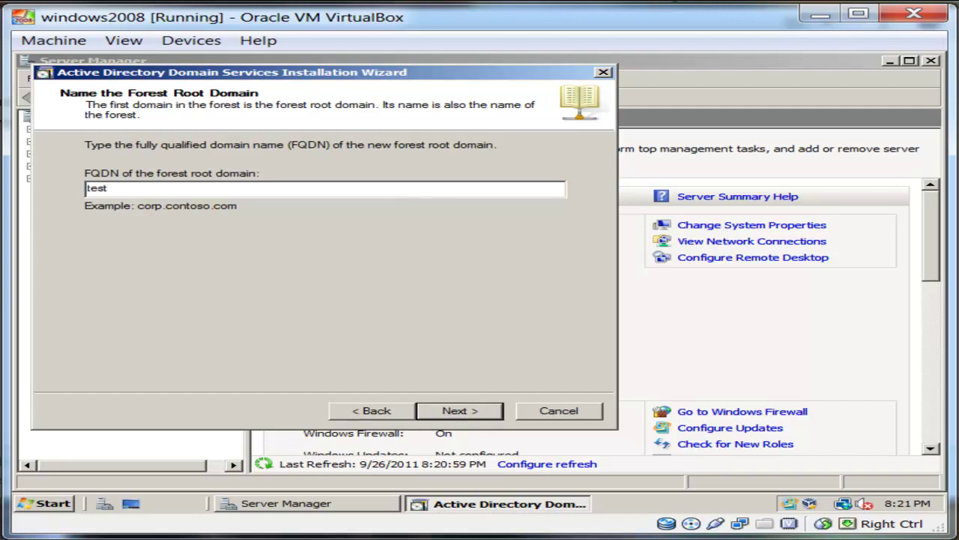
type("lab.com")
left_click(459, 410)
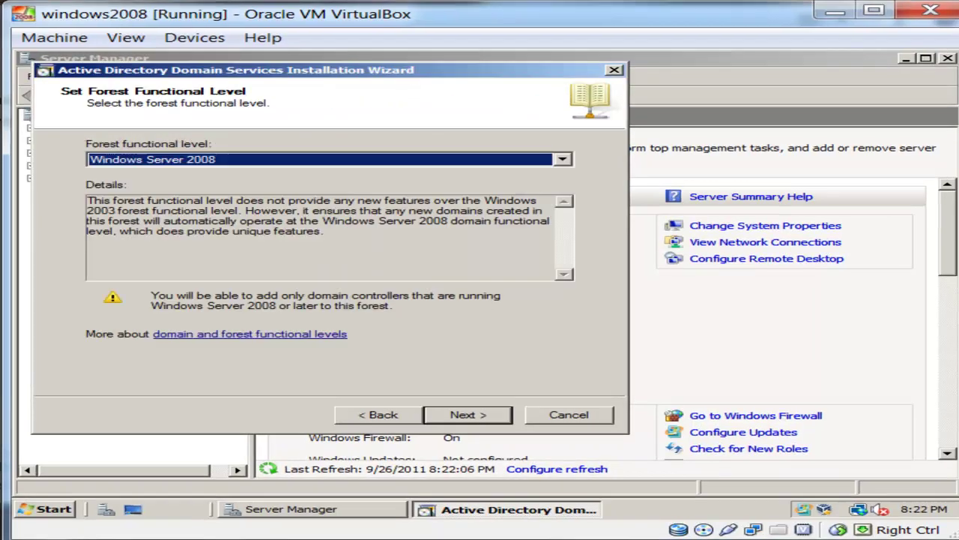
left_click(242, 158)
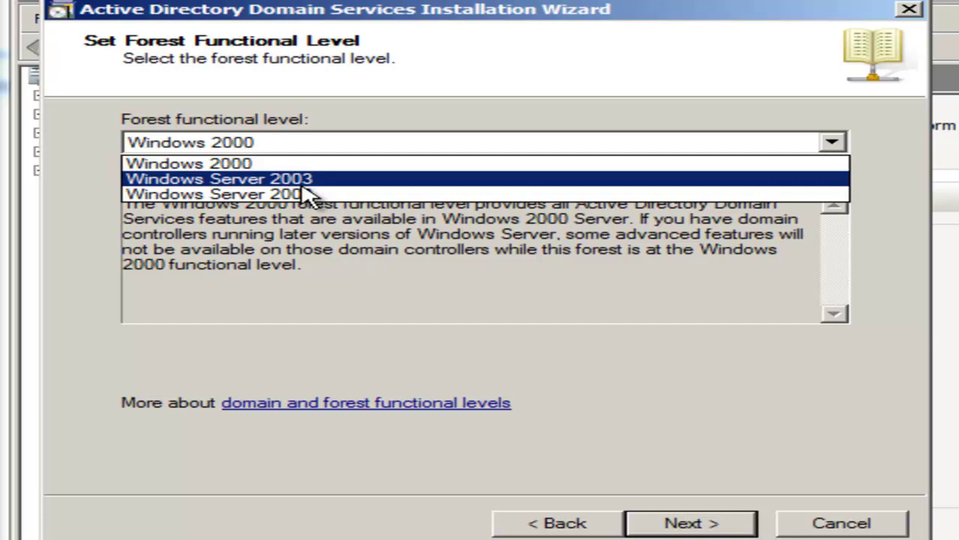
Set the forest functional level to Windows Server 2003.
left_click(306, 183)
left_click(615, 143)
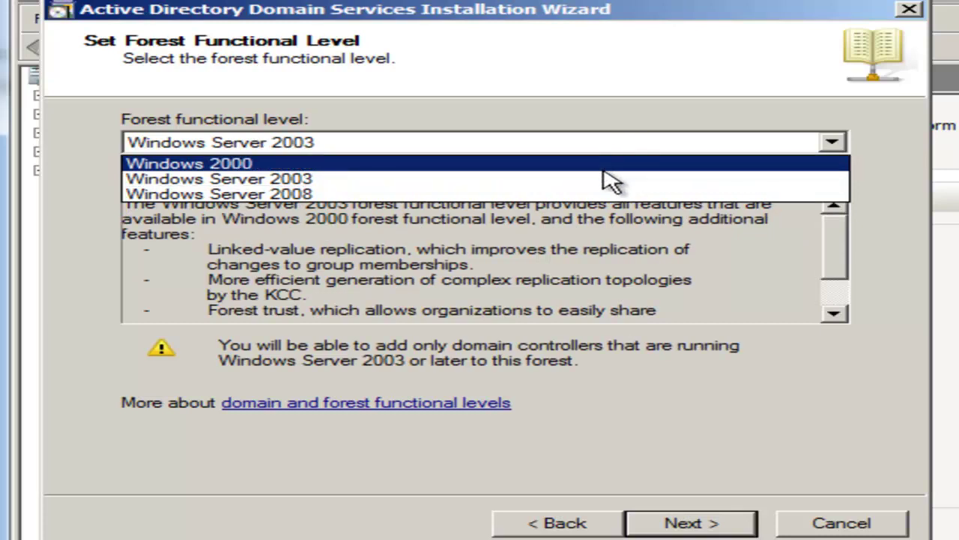
left_click(615, 186)
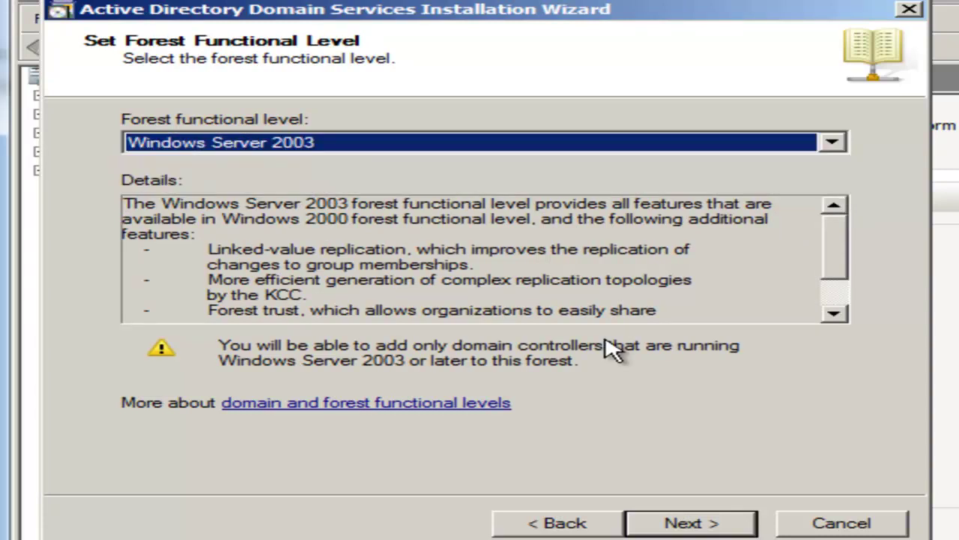
Set the domain functional level to Windows Server 2003 and continue.
left_click(685, 522)
left_click(435, 146)
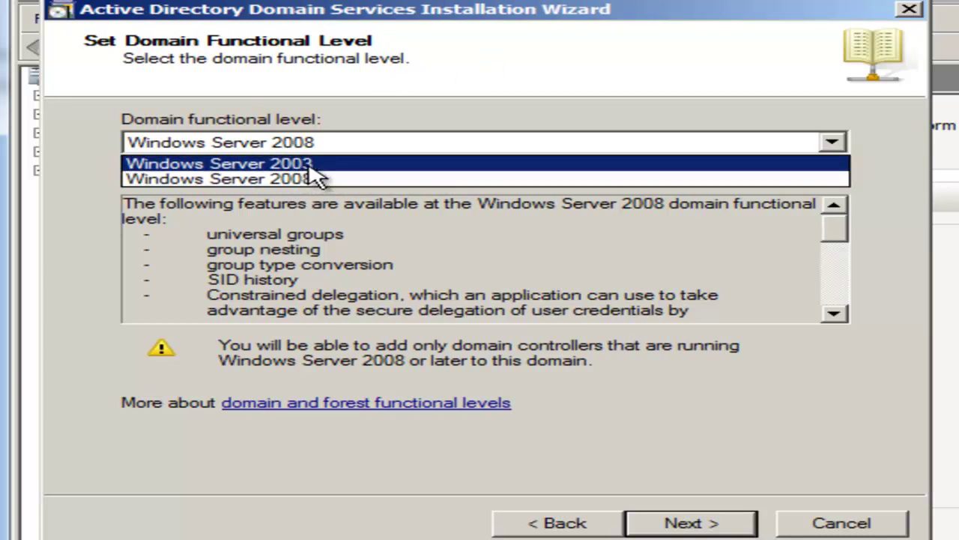
left_click(439, 165)
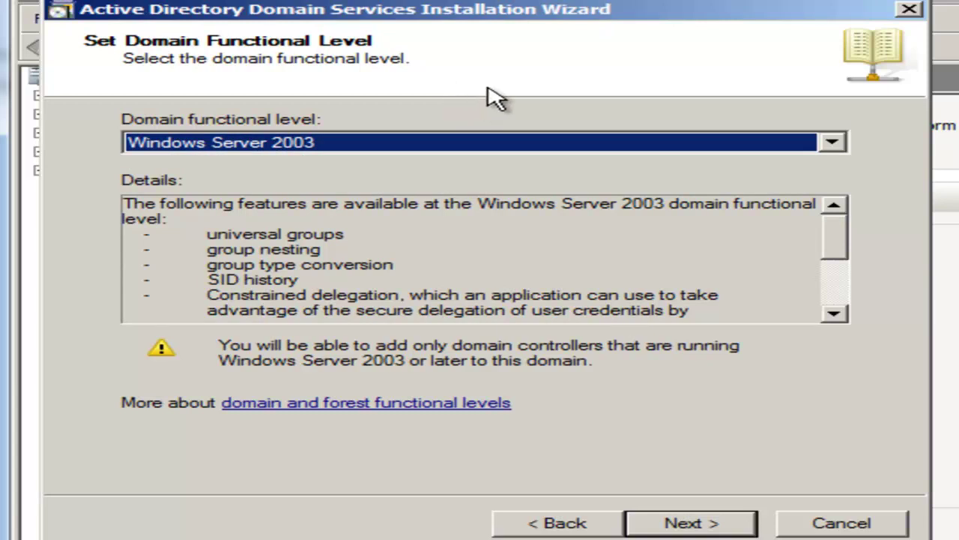
left_click(423, 142)
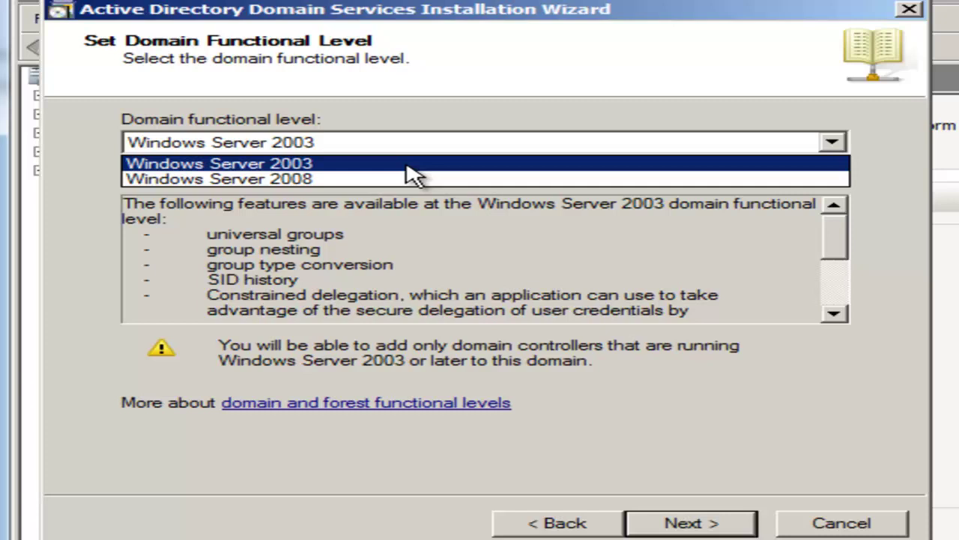
left_click(442, 161)
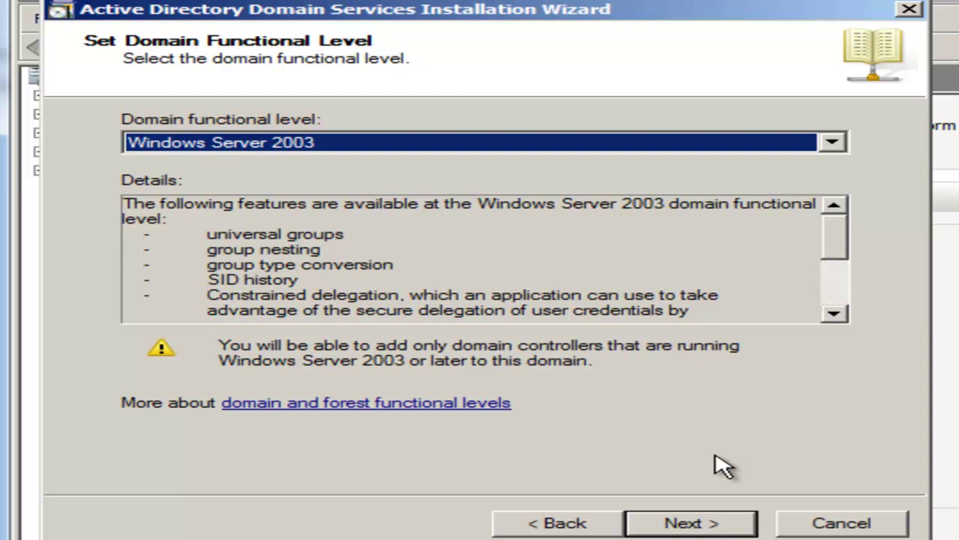
left_click(716, 524)
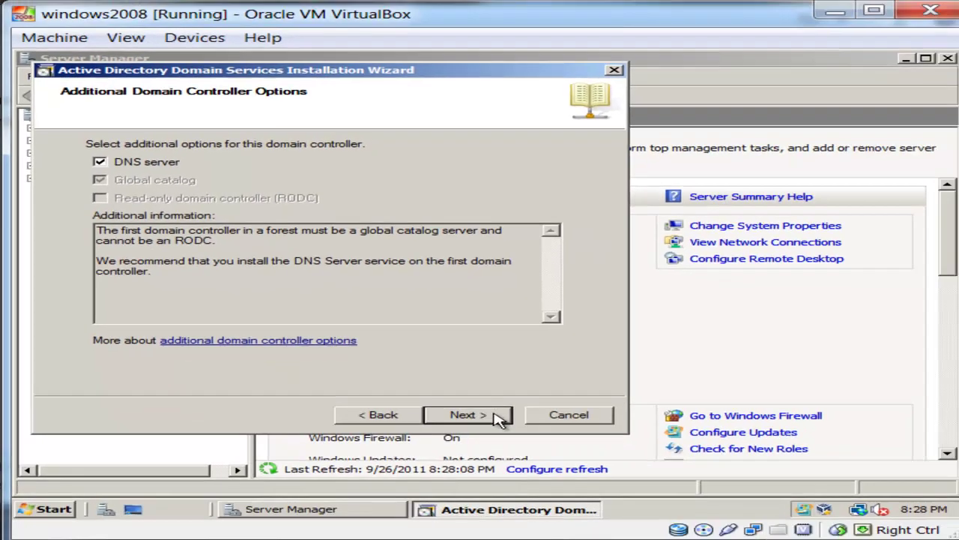
Keep DNS server selected and decline the dynamic IP warning to assign static addresses.
left_click(617, 487)
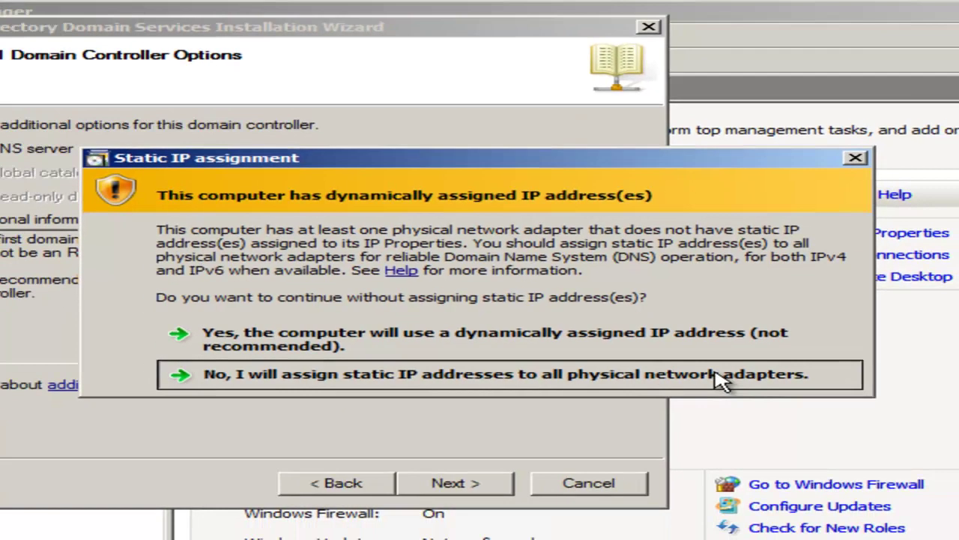
left_click(749, 400)
Open the Local Area Connection properties, turn off IPv6 and open the IPv4 settings.
right_click(850, 507)
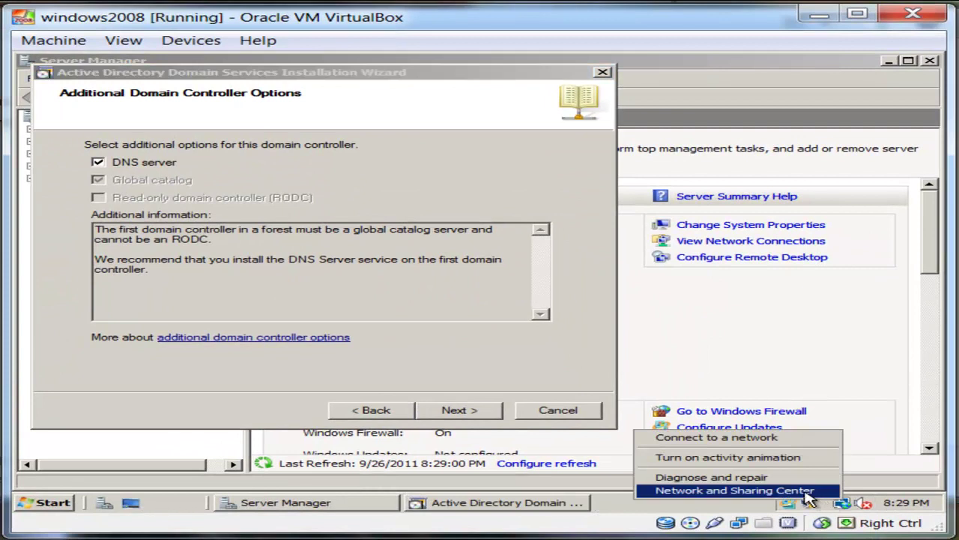
left_click(816, 495)
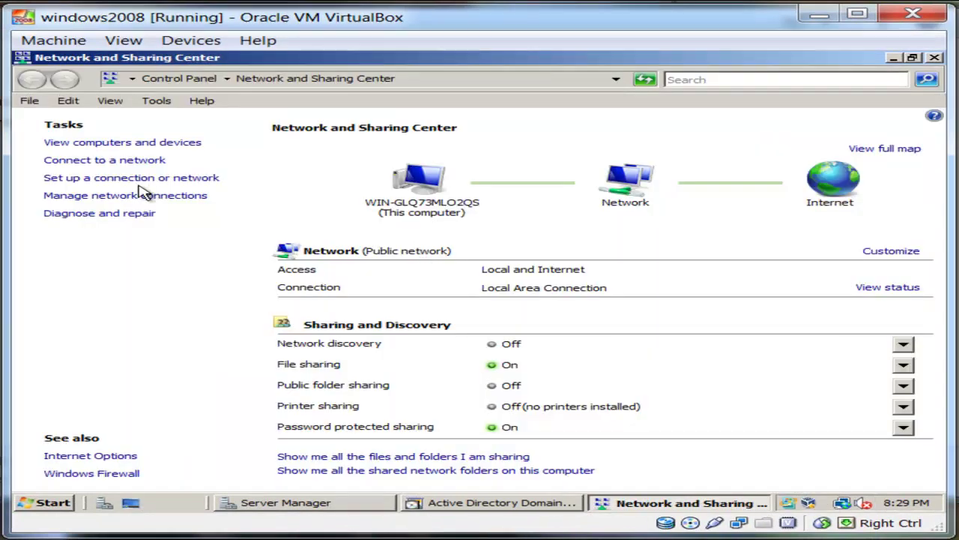
left_click(142, 202)
left_click(150, 196)
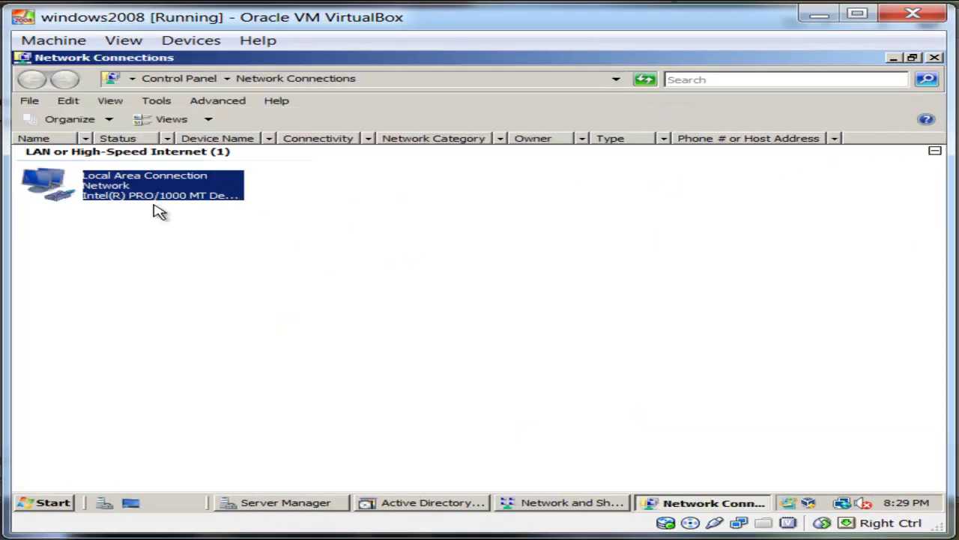
right_click(145, 188)
left_click(215, 313)
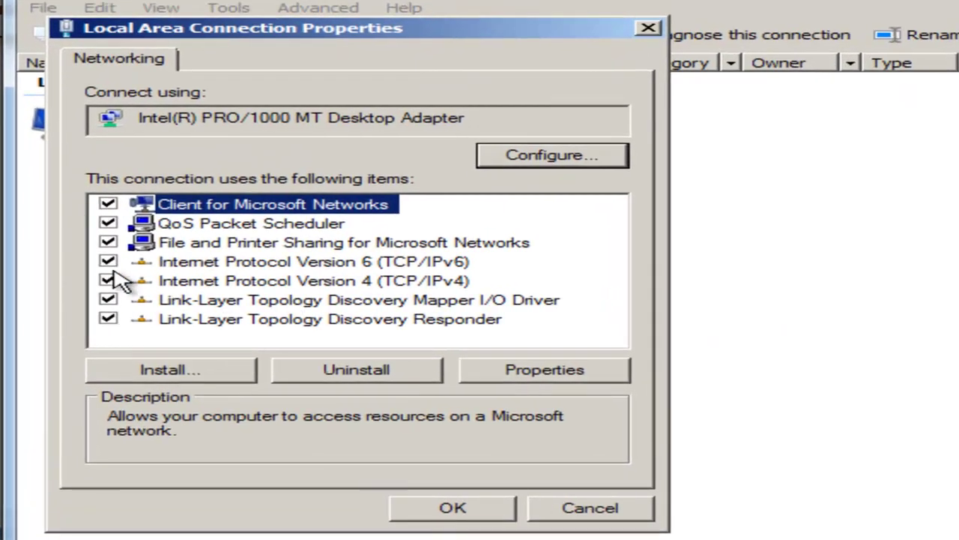
left_click(108, 261)
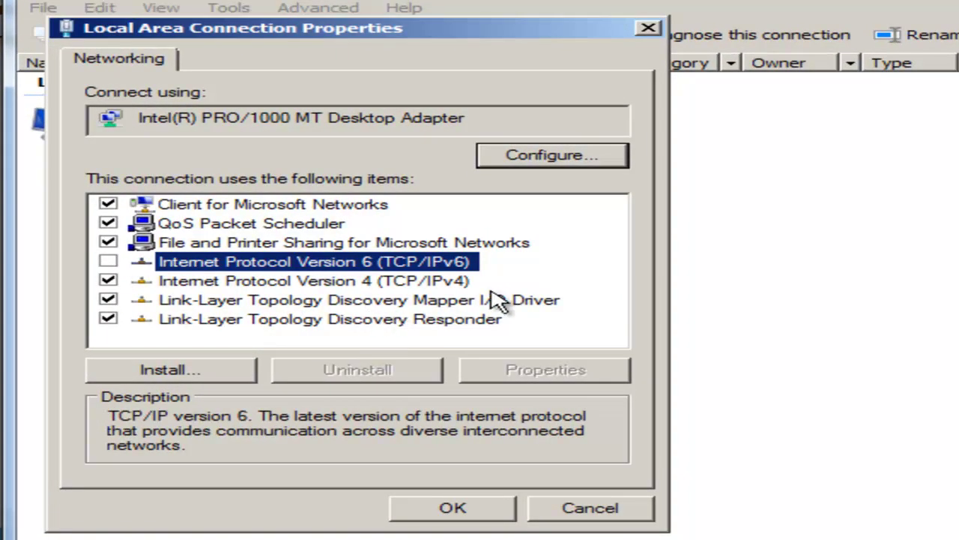
left_click(430, 283)
left_click(551, 372)
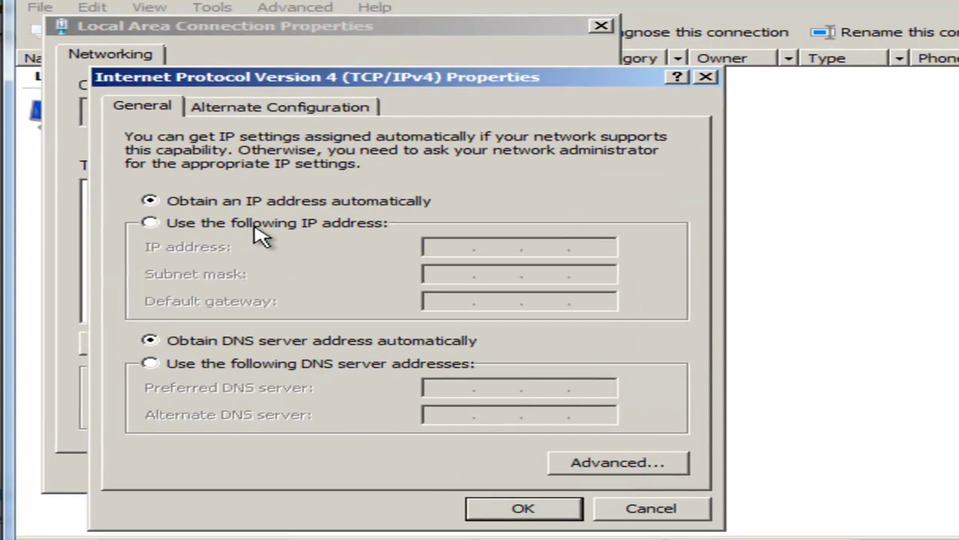
Assign static IP 192.168.1.1, mask 255.255.255.0 and preferred DNS 192.168.1.1.
left_click(321, 247)
left_click(443, 246)
type("192 . ")
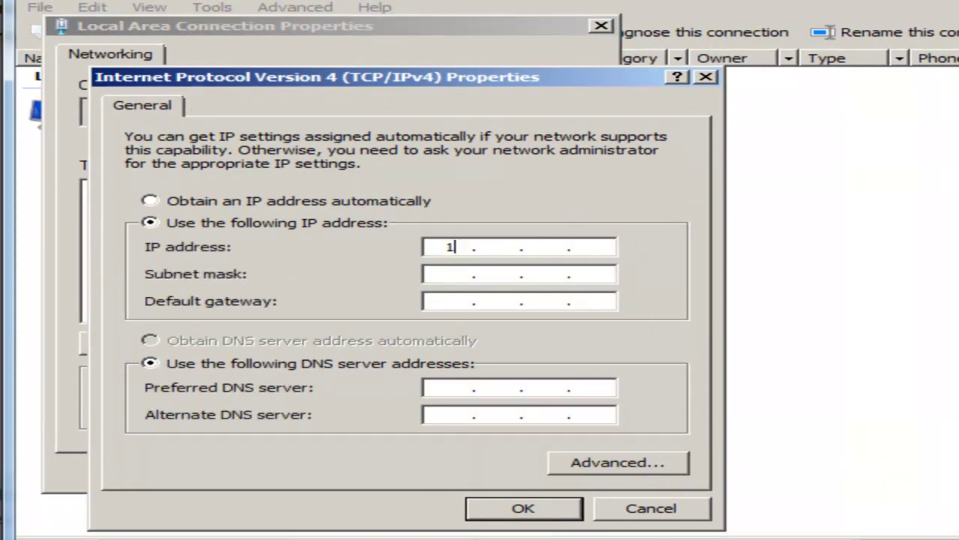
type("168 .")
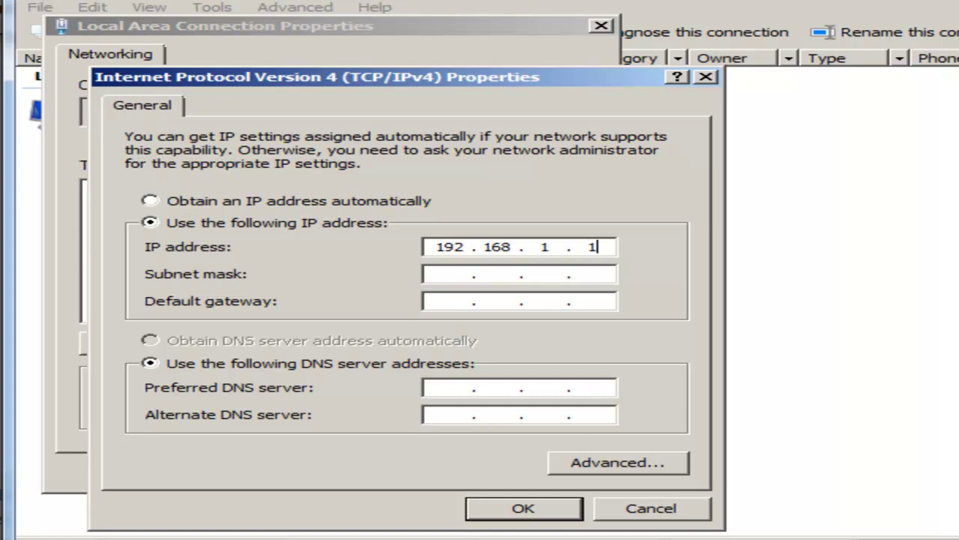
left_click(454, 274)
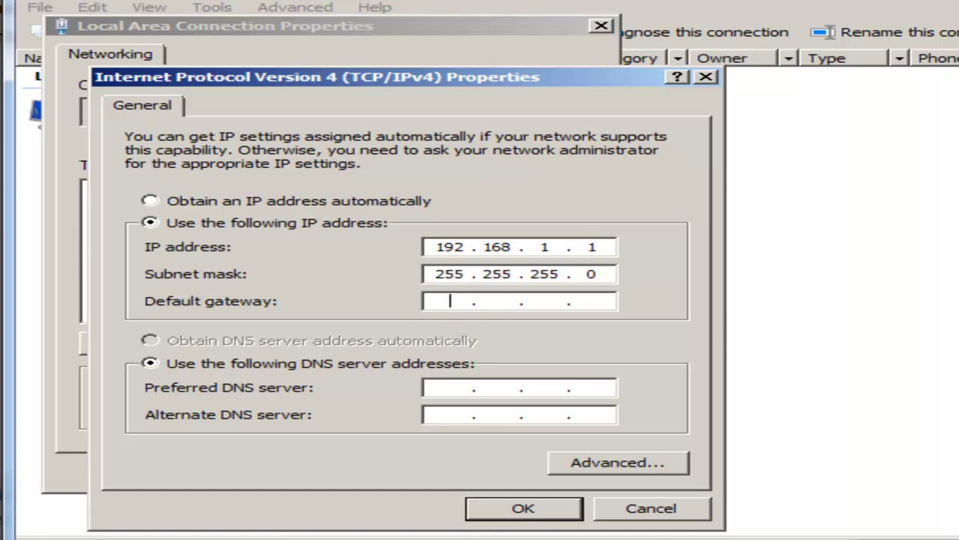
left_click(441, 384)
type("192 . 168 . 1 . 1")
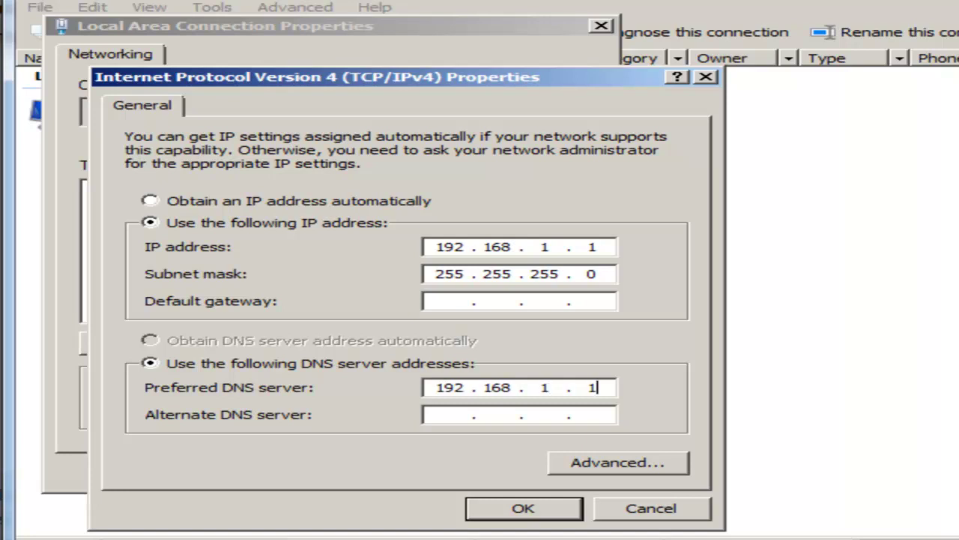
left_click(511, 509)
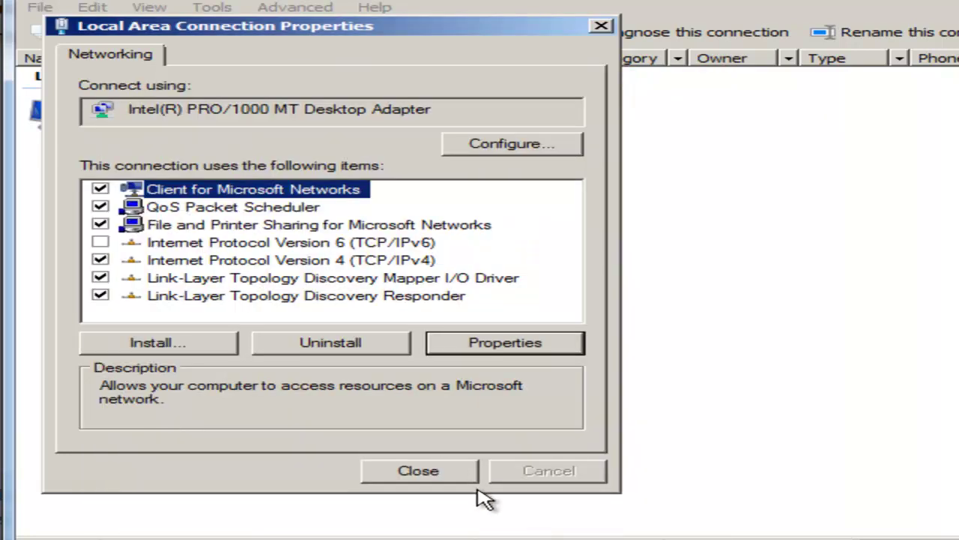
left_click(427, 466)
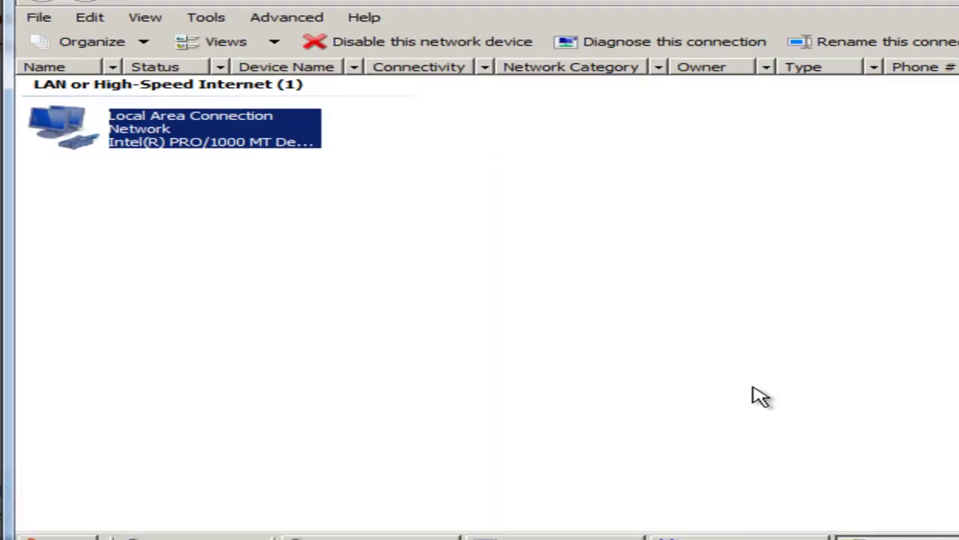
left_click(548, 538)
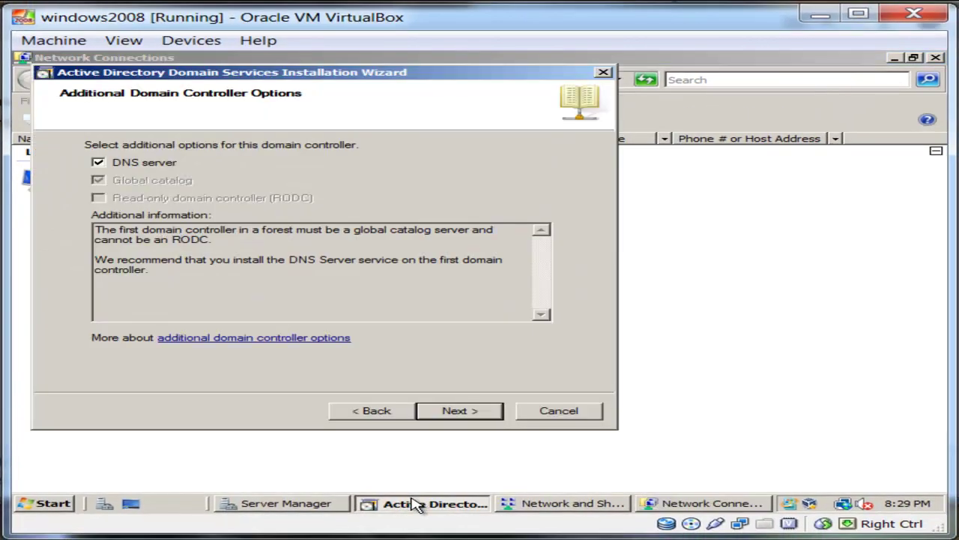
Keep DNS server included and accept the DNS delegation warning.
left_click(474, 414)
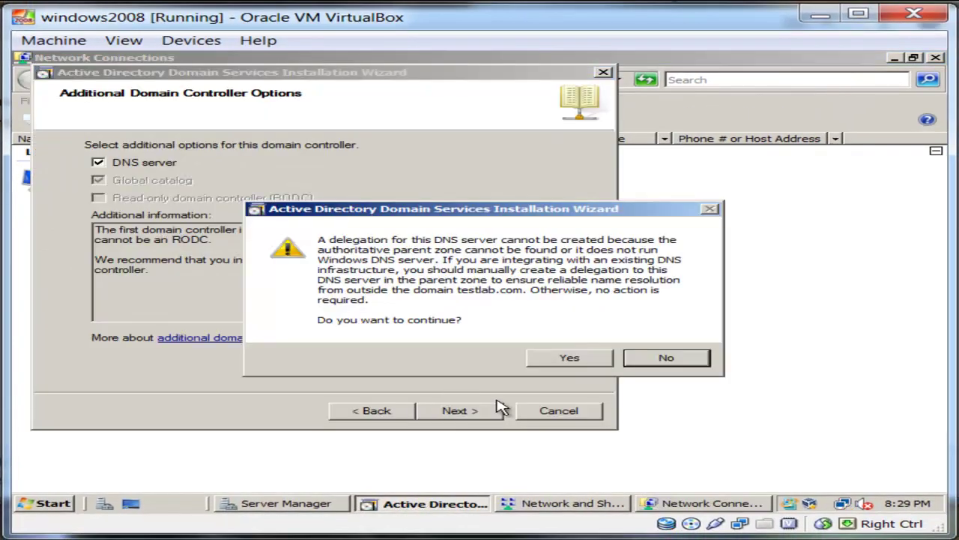
left_click(569, 359)
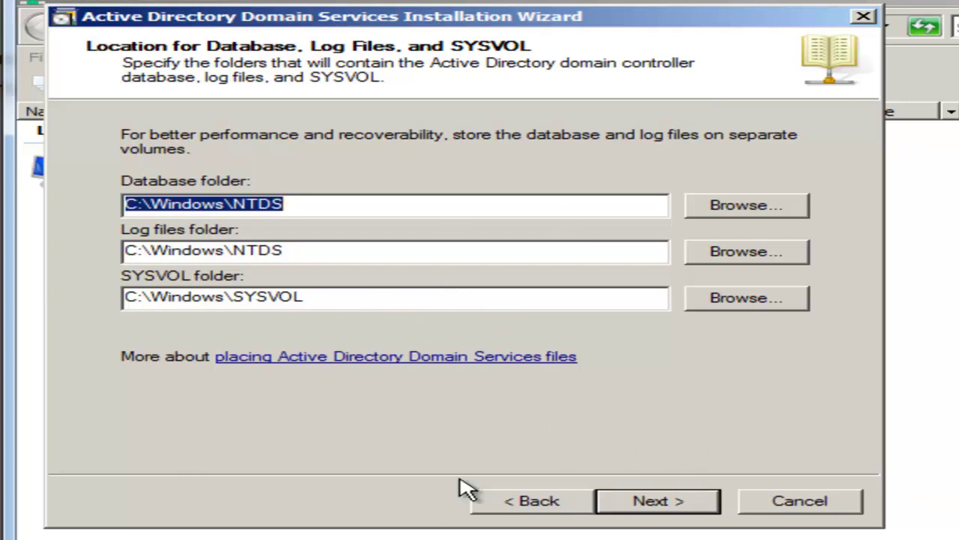
Keep the default database, log and SYSVOL folders and set the Restore Mode password.
left_click(658, 501)
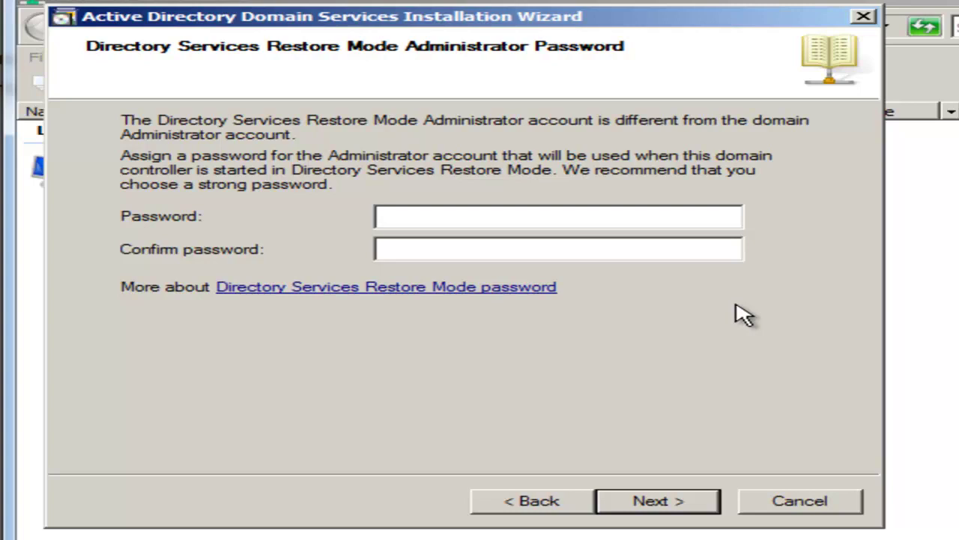
type("P")
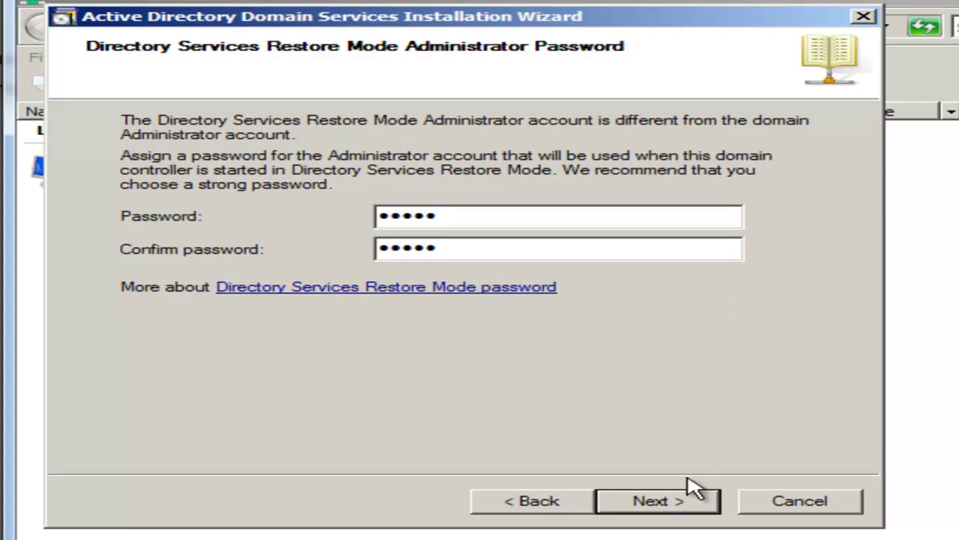
left_click(679, 498)
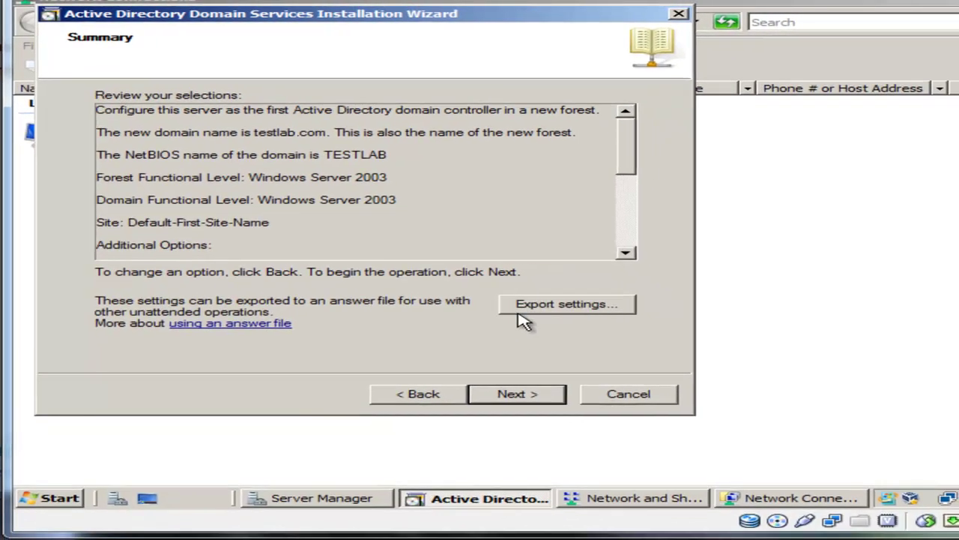
Export the wizard settings as test.txt in Documents and dismiss the confirmation.
left_click(603, 339)
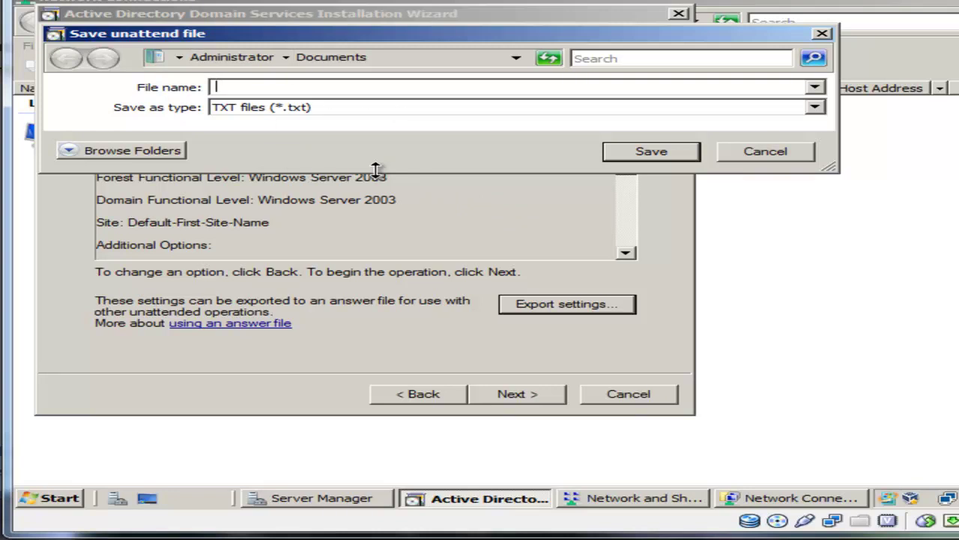
type("test")
left_click(674, 158)
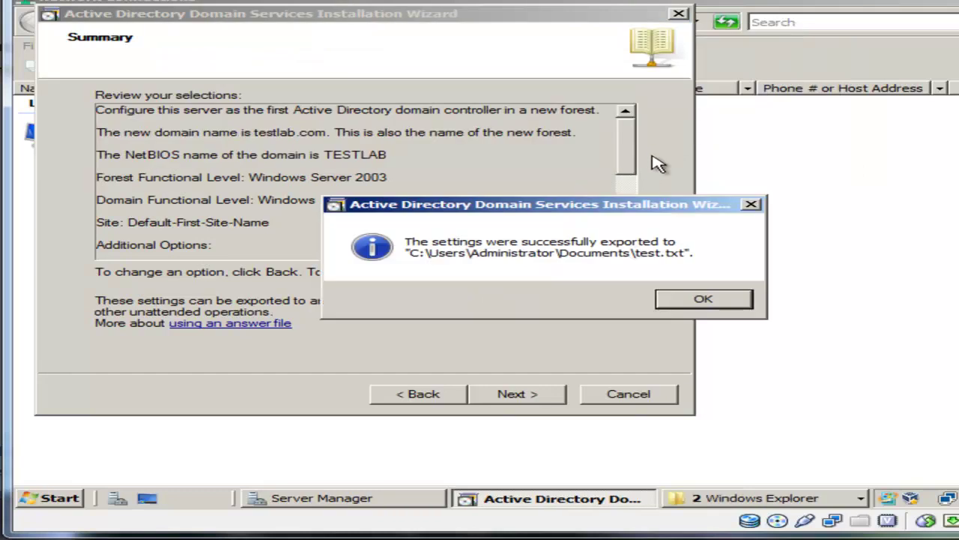
left_click(707, 301)
left_click(705, 299)
Start the AD DS installation from the Summary page and tick Reboot on completion.
left_click(525, 397)
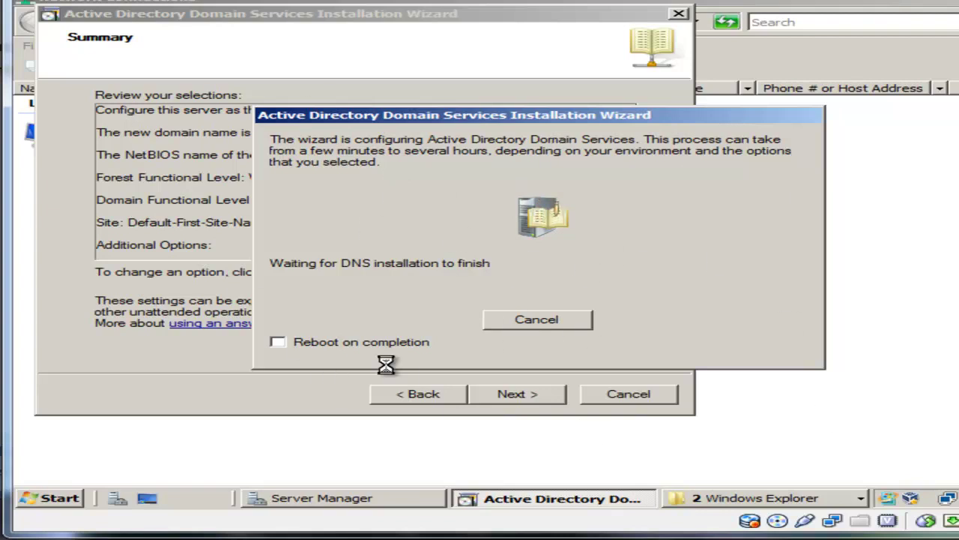
left_click(346, 343)
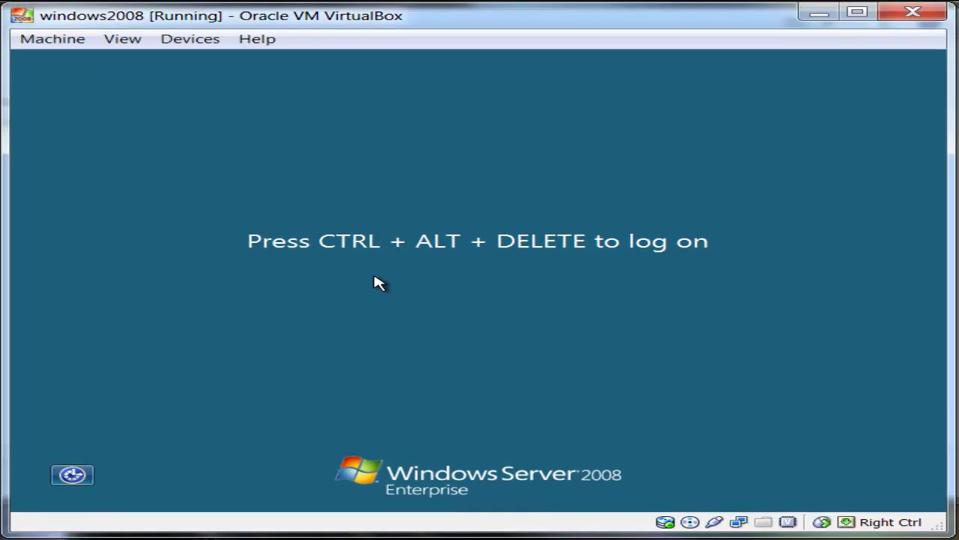
Sign in to the rebooted server as the TESTLAB domain Administrator, entering the account password.
key("ctrl+alt+Delete")
type("Pa$$w0rd")
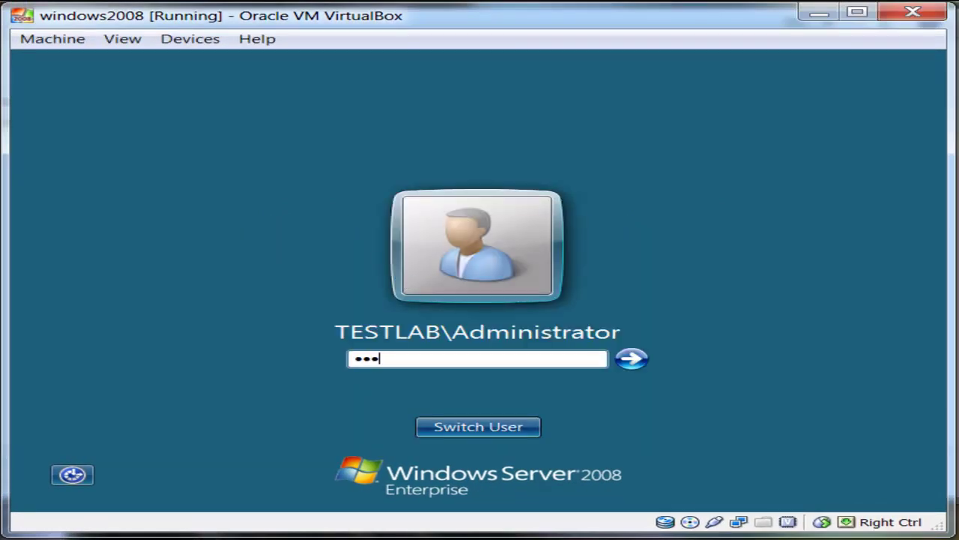
key("Return")
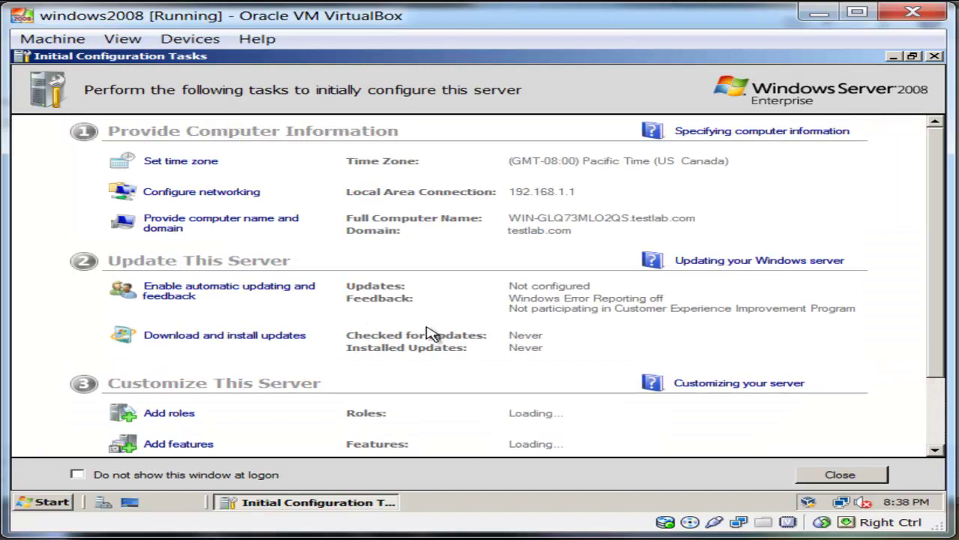
Close Initial Configuration Tasks and list the 18 users and groups in testlab.com's Users container.
left_click(935, 57)
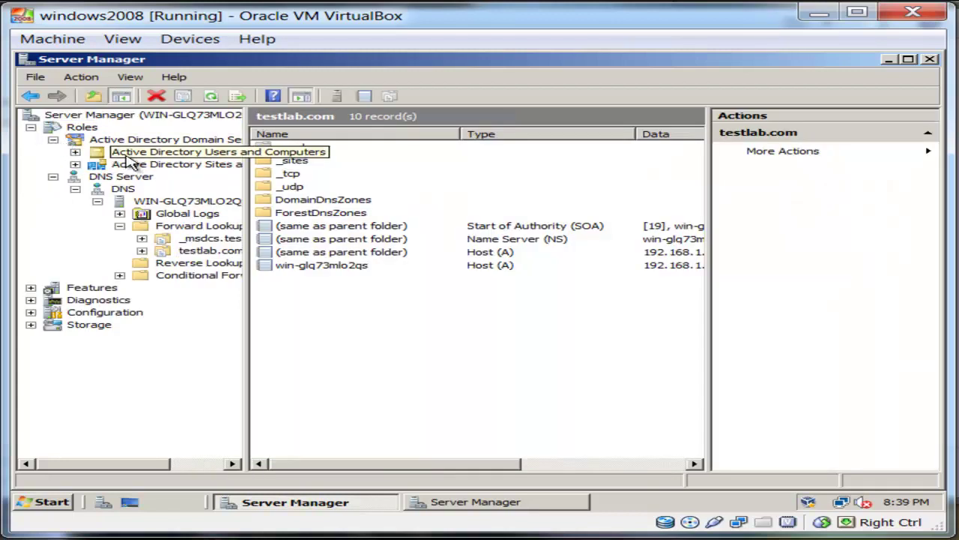
left_click(124, 154)
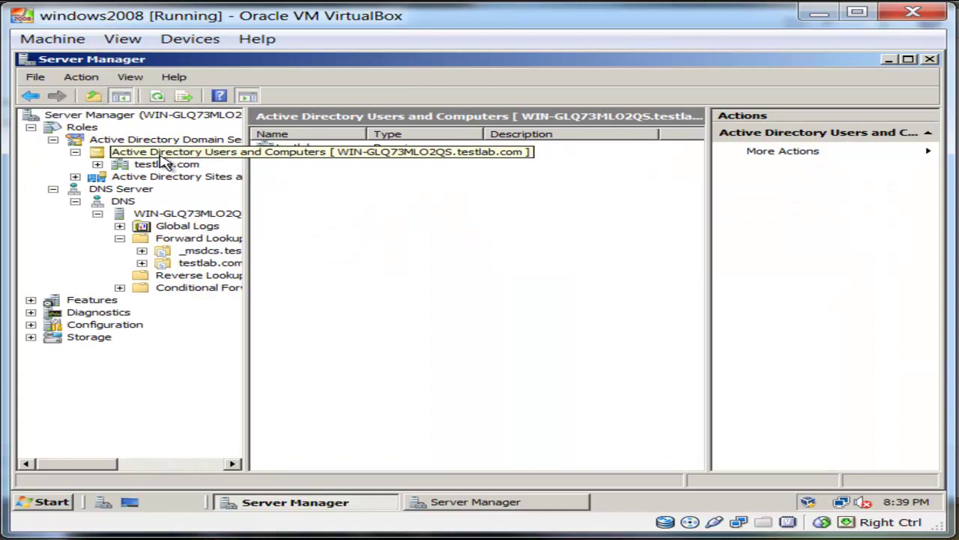
left_click(166, 164)
double_click(315, 201)
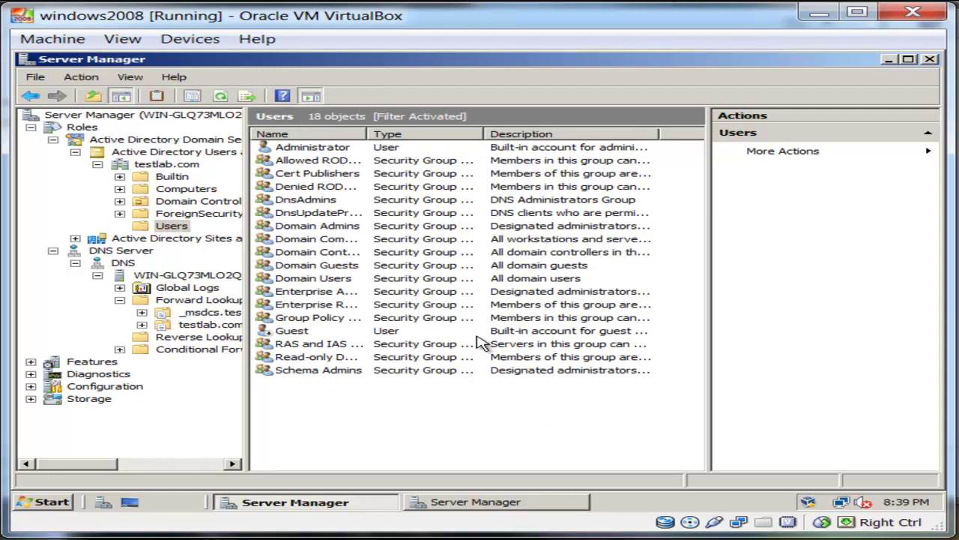
Review Active Directory Sites and Services, then collapse the nodes to show the AD DS role summary.
left_click(75, 237)
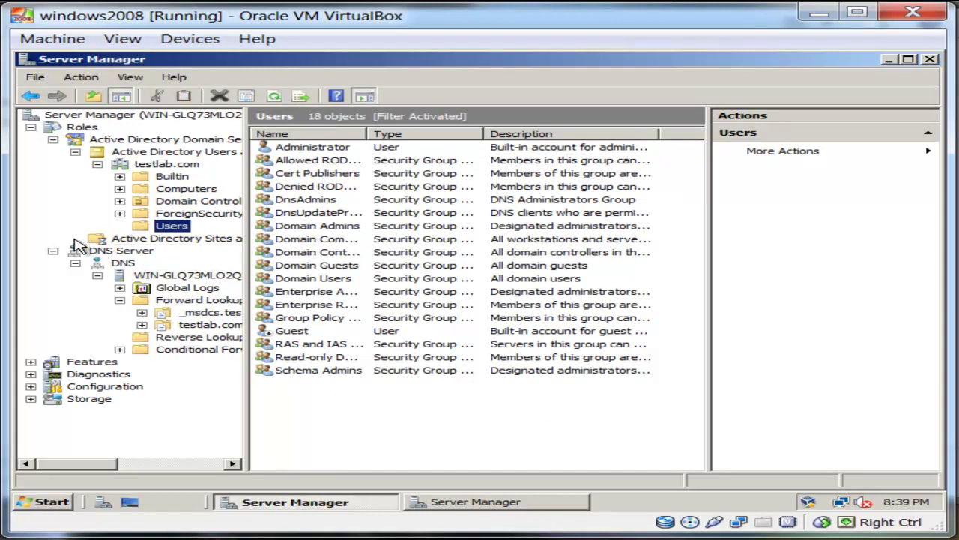
left_click(166, 243)
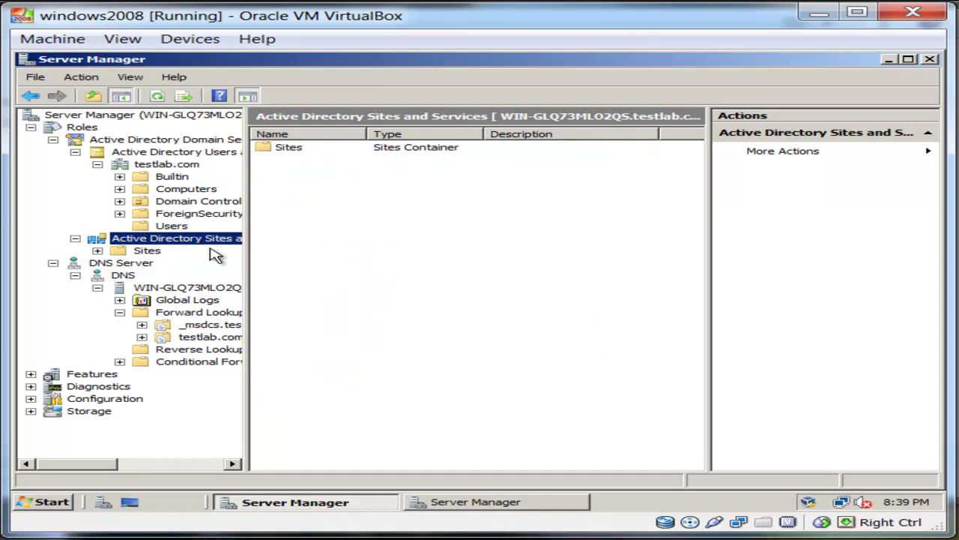
left_click(75, 237)
left_click(75, 151)
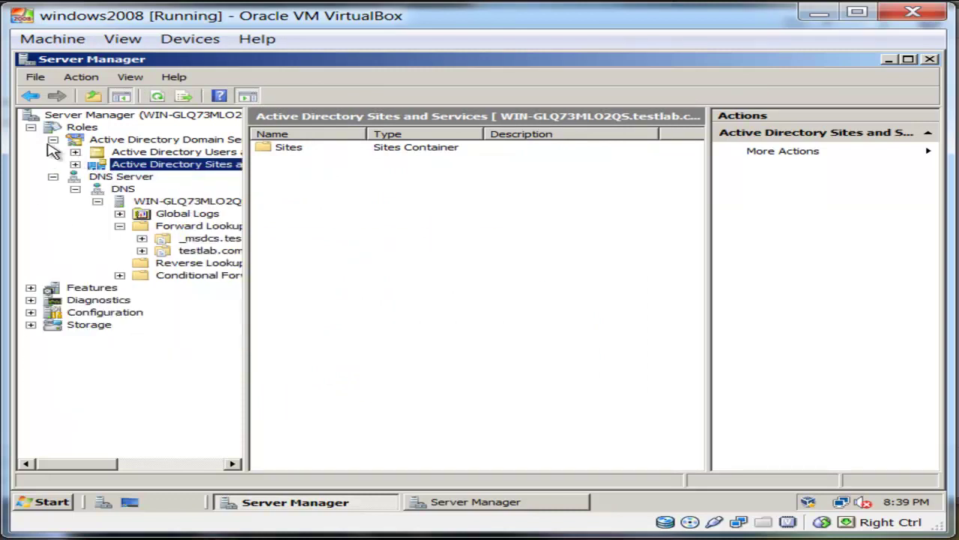
left_click(52, 140)
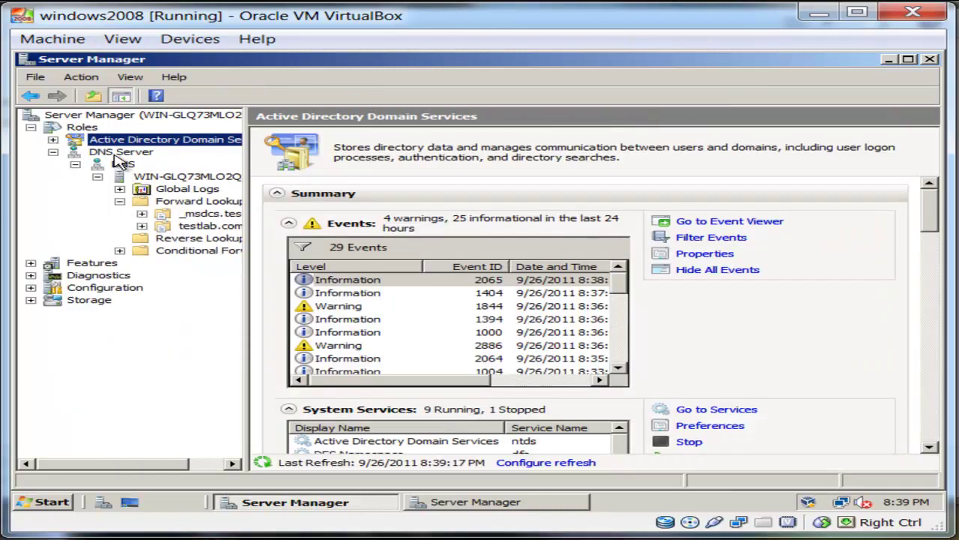
Browse DNS Server's testlab.com records and Host (A) record, then the Forward and Reverse Lookup Zones.
left_click(120, 152)
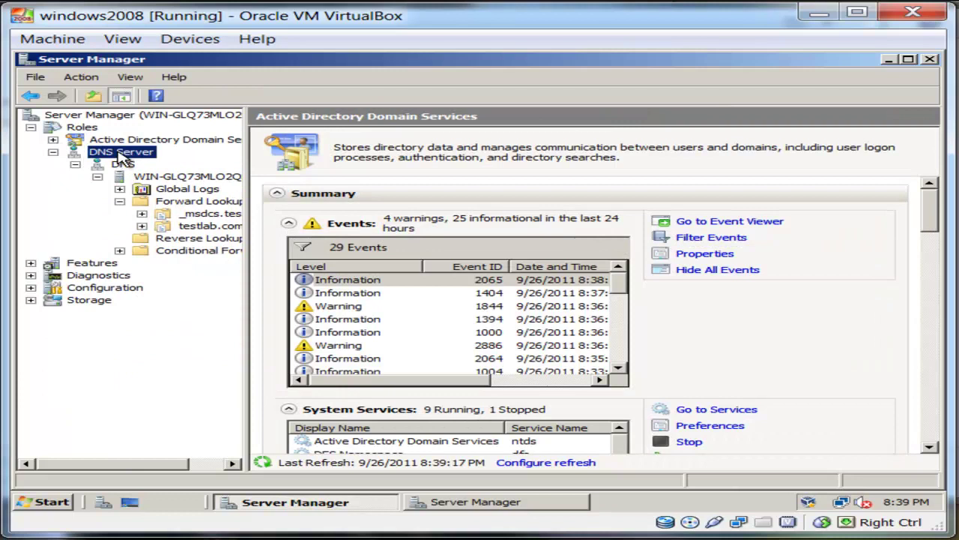
left_click(189, 177)
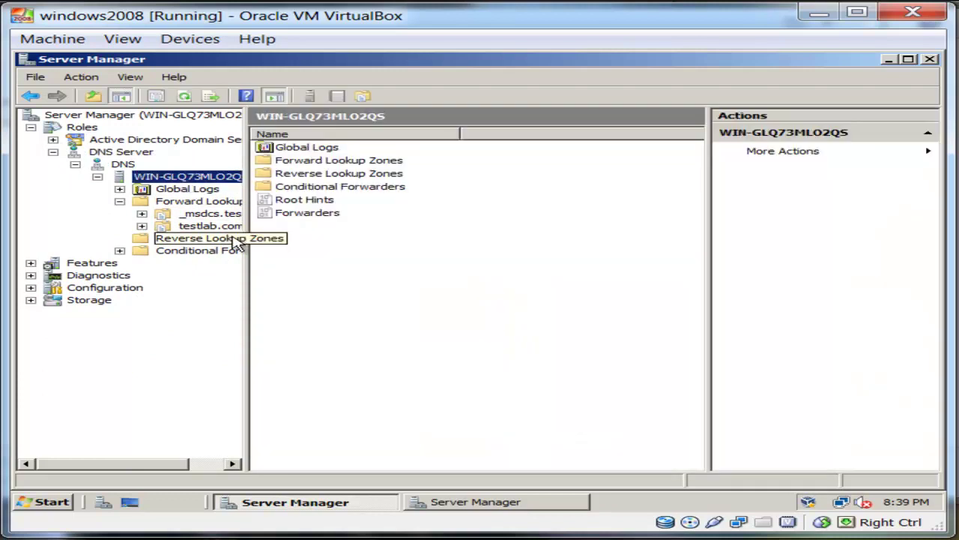
left_click(225, 226)
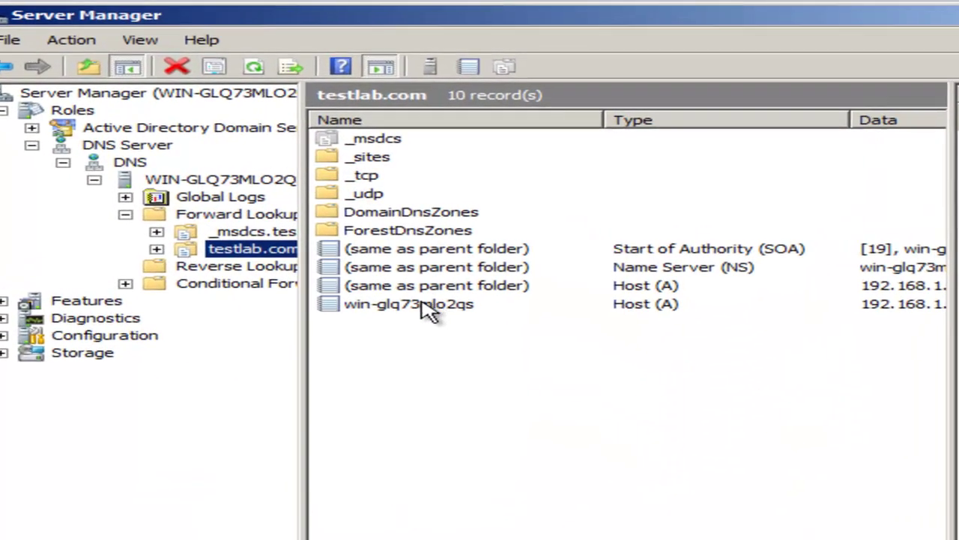
left_click(429, 308)
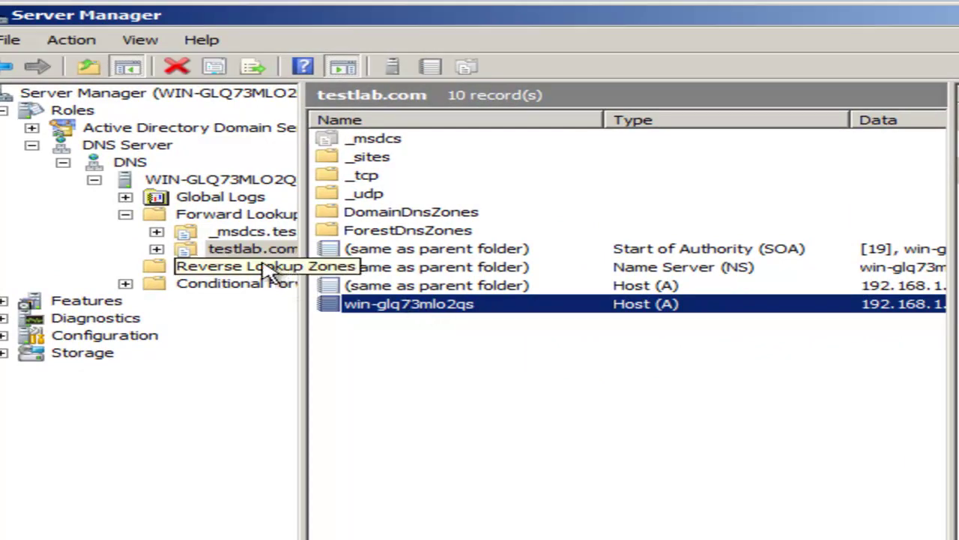
left_click(223, 216)
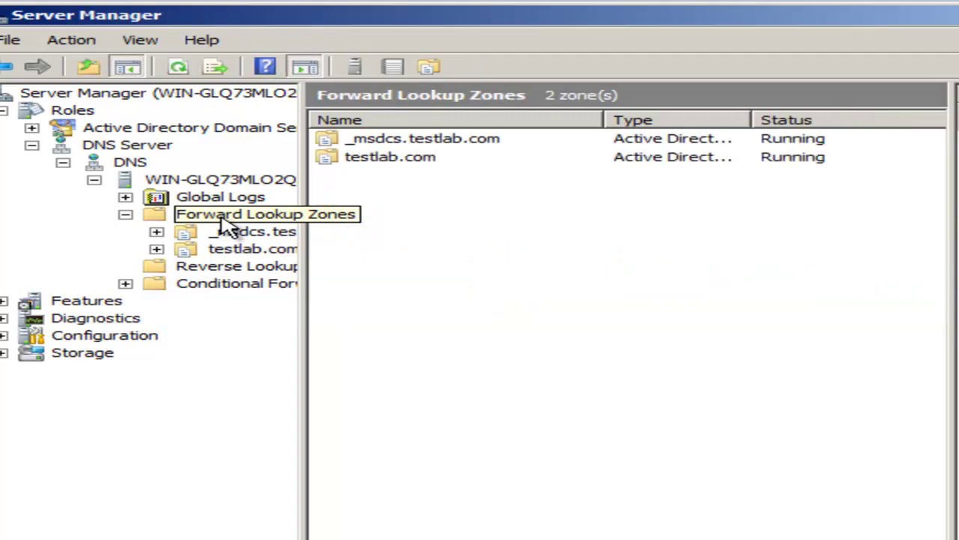
left_click(255, 268)
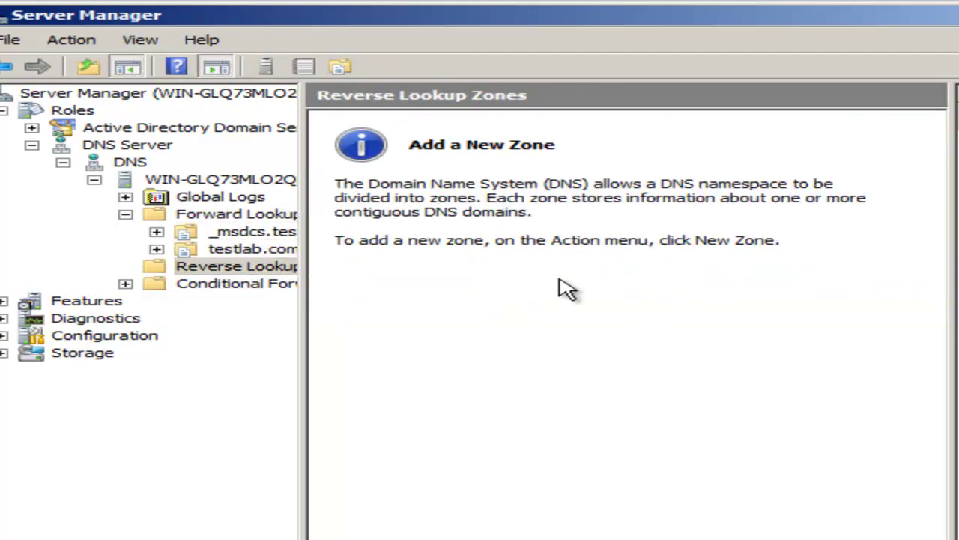
Start a new reverse zone as an AD-stored primary zone replicated domain-wide, for IPv4.
right_click(266, 267)
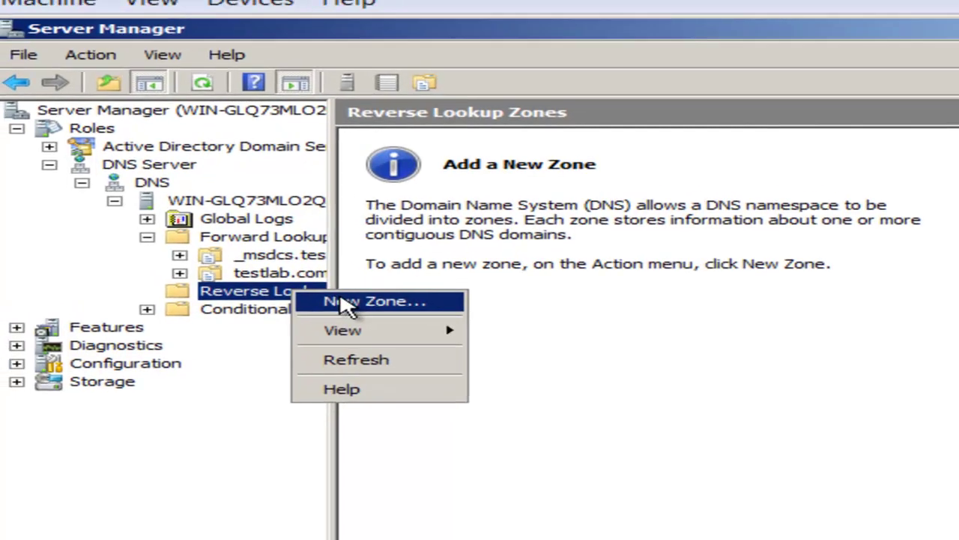
left_click(346, 304)
left_click(631, 436)
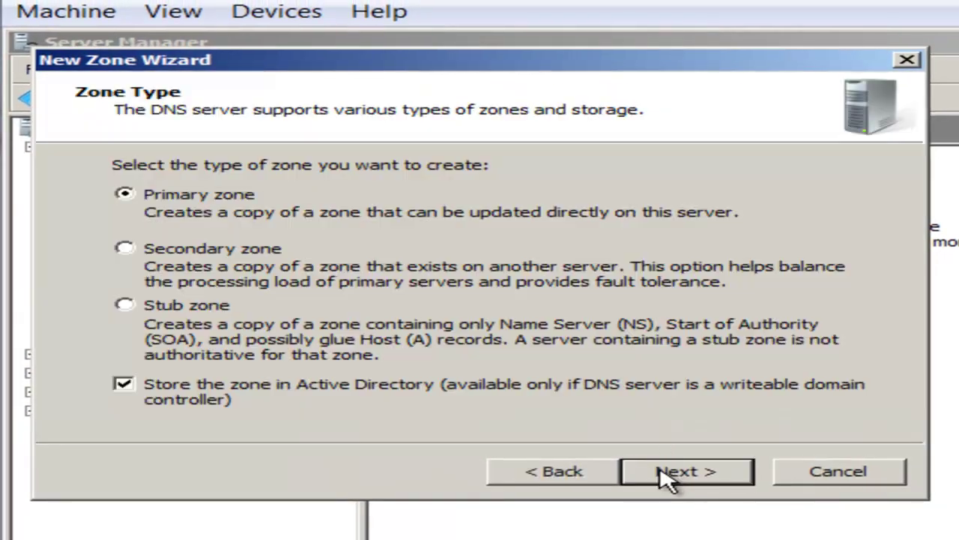
left_click(689, 472)
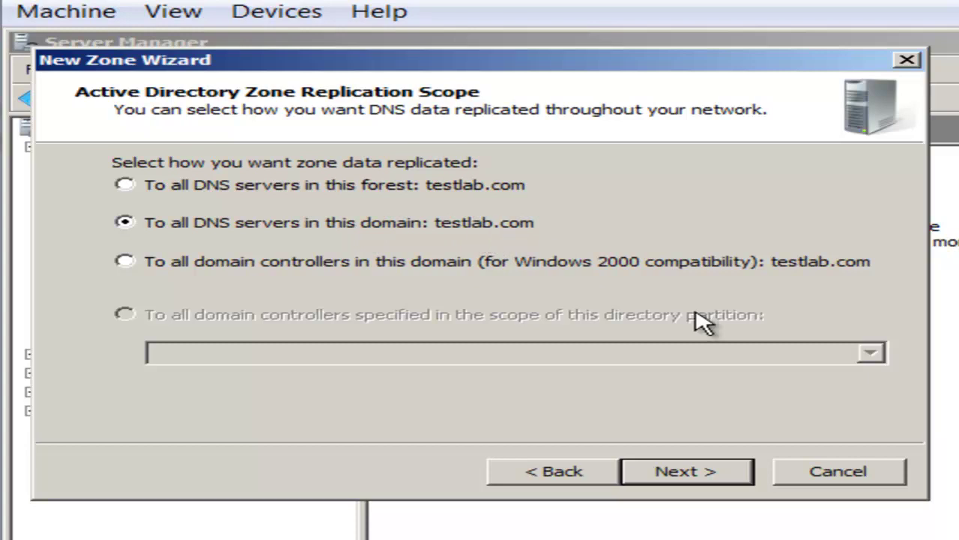
left_click(718, 473)
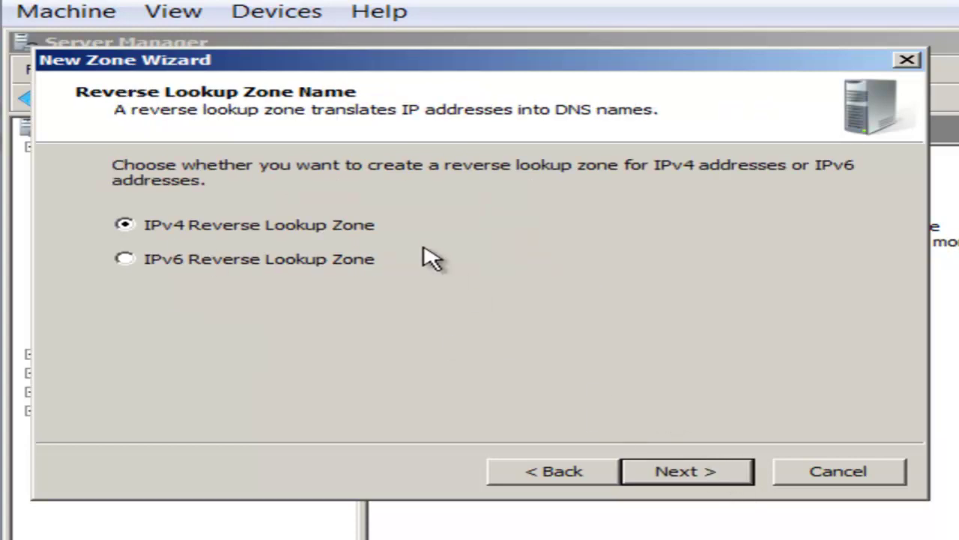
left_click(707, 471)
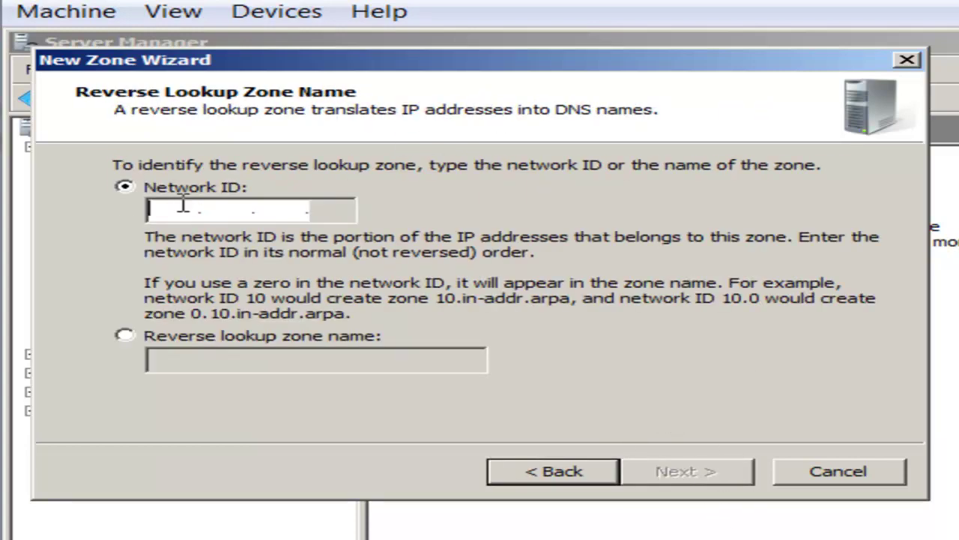
Set network ID 192.168.1, allow only secure dynamic updates, and finish creating the zone.
type("10")
key("BackSpace")
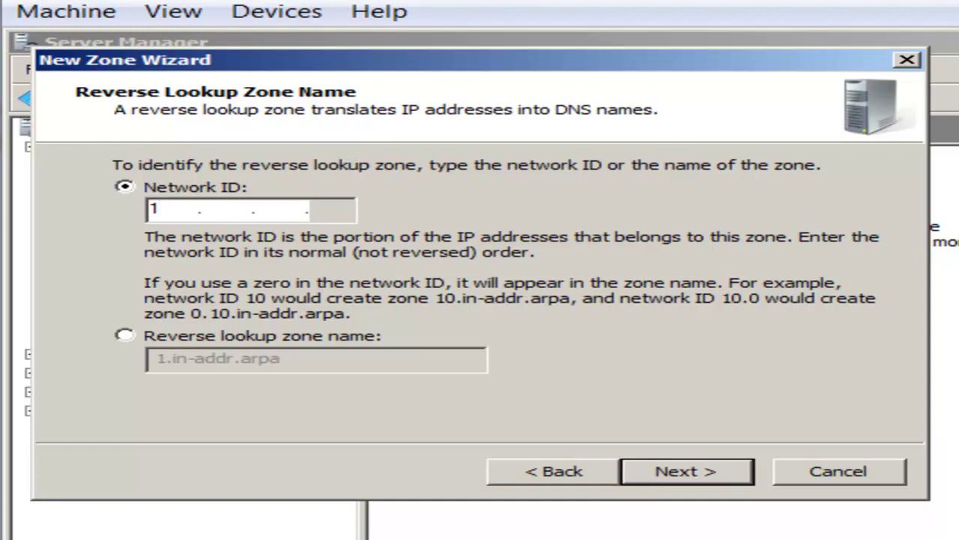
type("92.168")
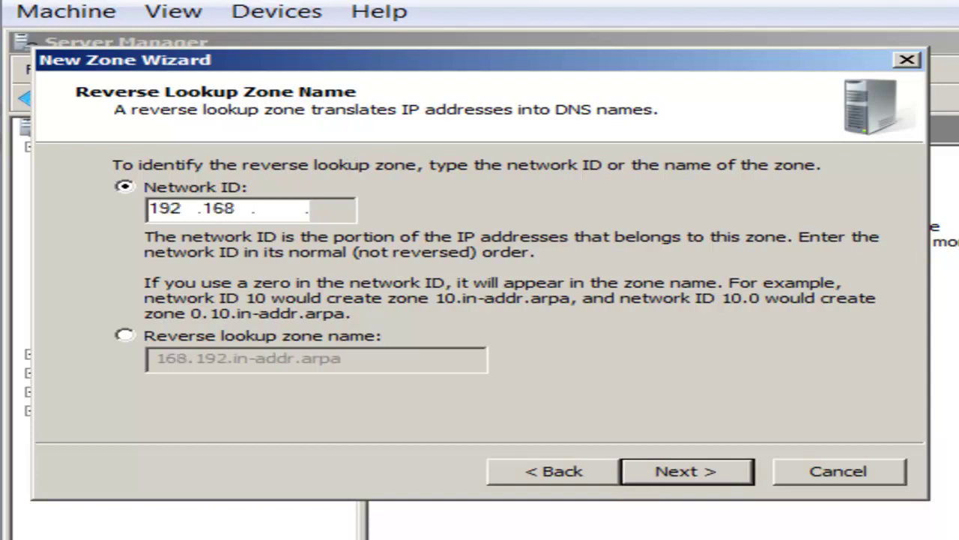
type("1")
left_click(680, 470)
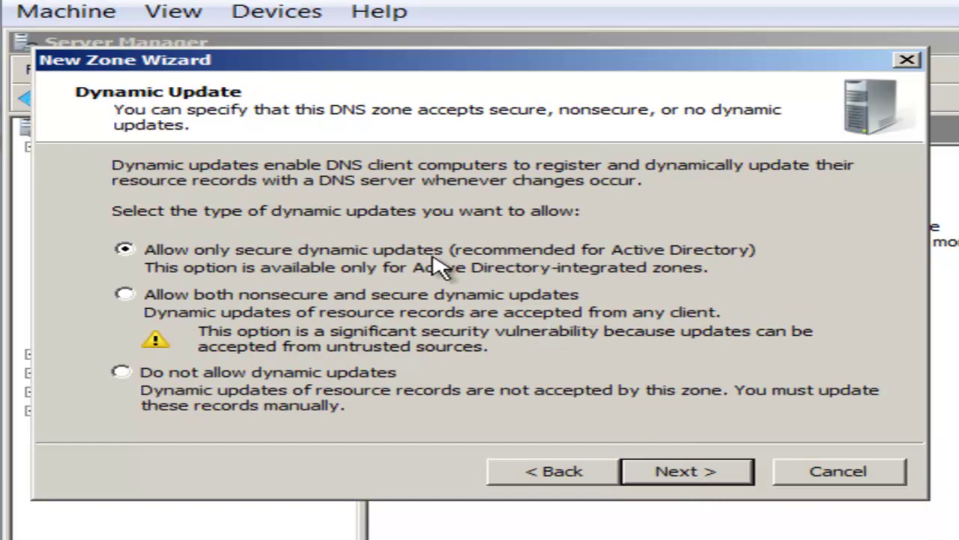
left_click(392, 306)
left_click(392, 257)
left_click(392, 306)
left_click(377, 257)
left_click(670, 483)
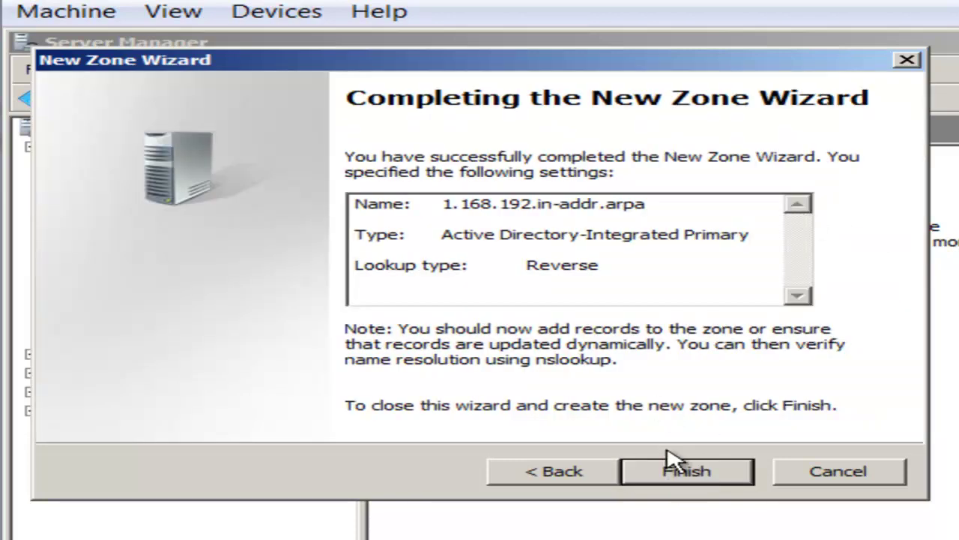
left_click(694, 472)
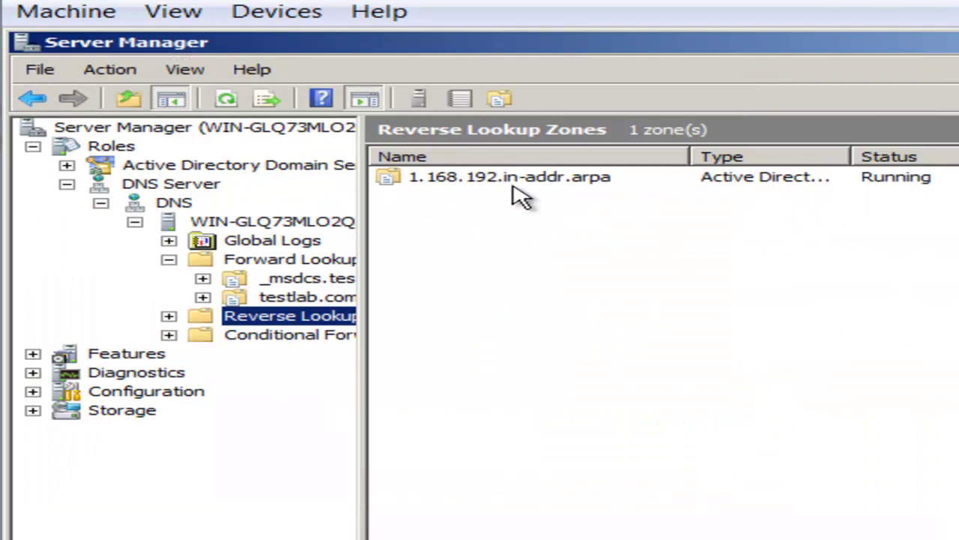
Enable 'Update associated pointer (PTR) record' on the server's Host (A) record in testlab.com.
left_click(330, 298)
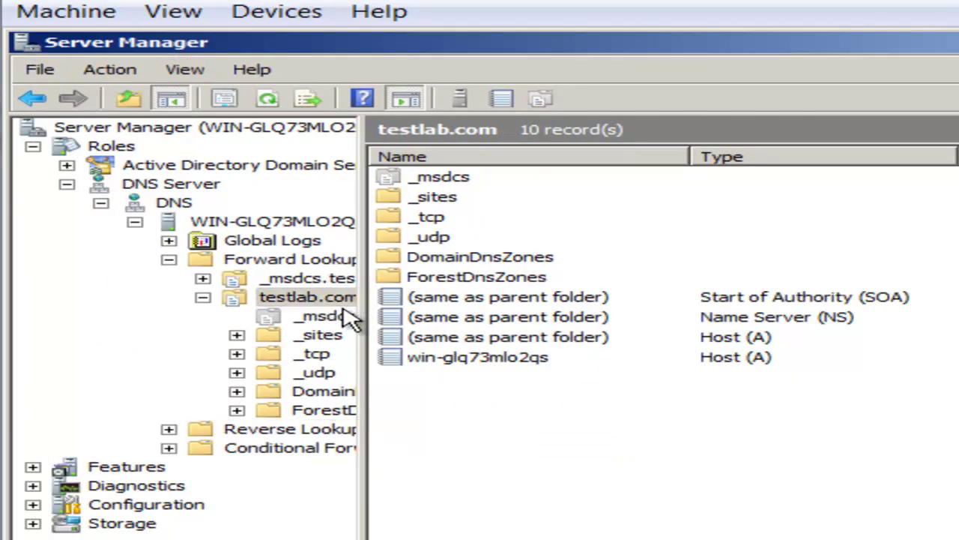
left_click(546, 365)
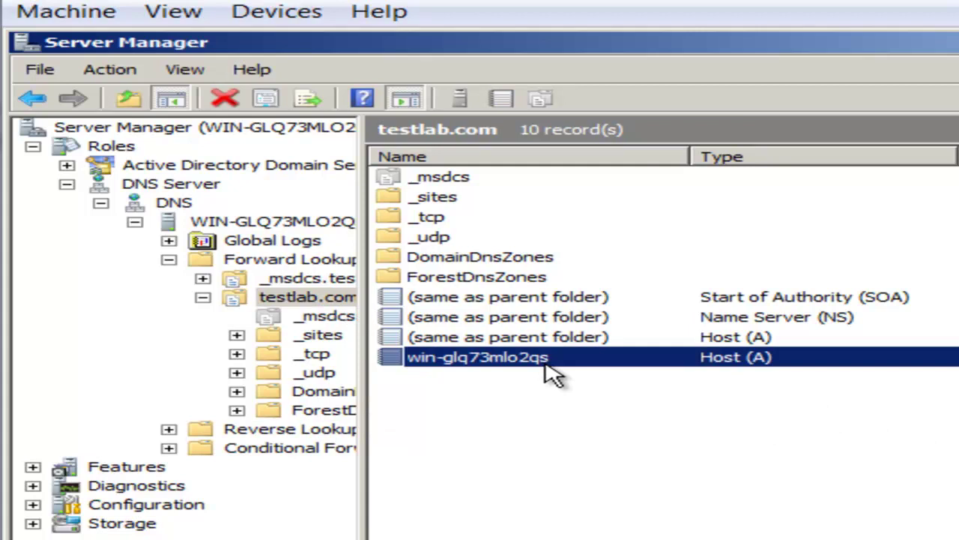
right_click(547, 365)
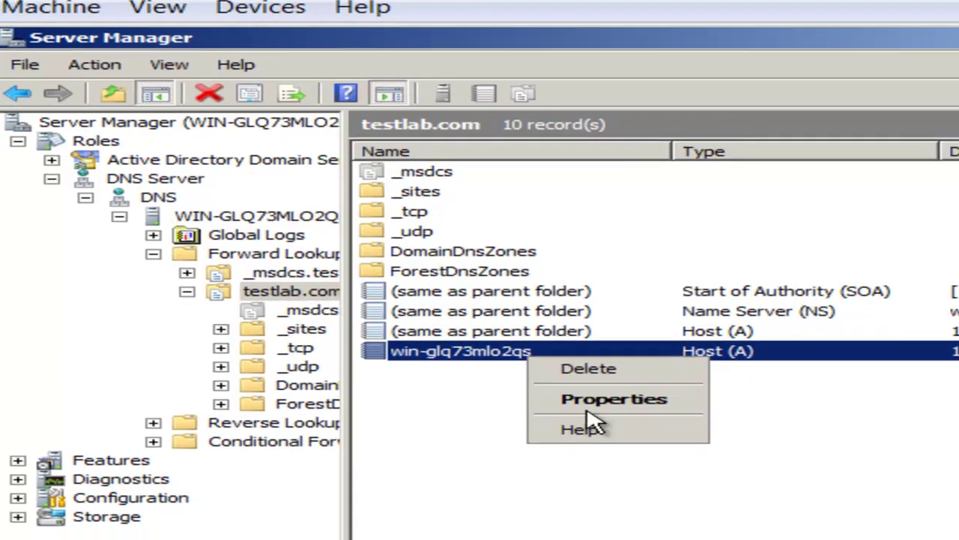
left_click(610, 405)
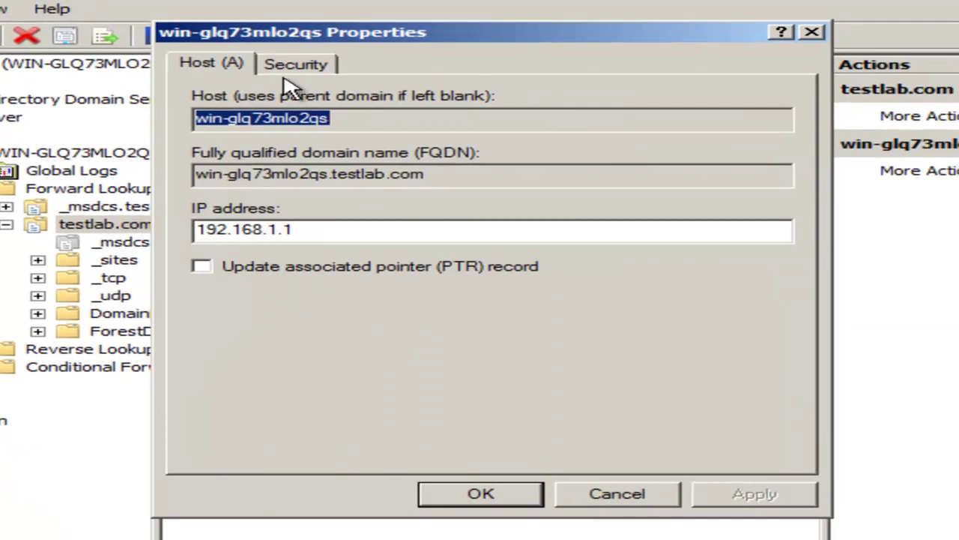
left_click(368, 267)
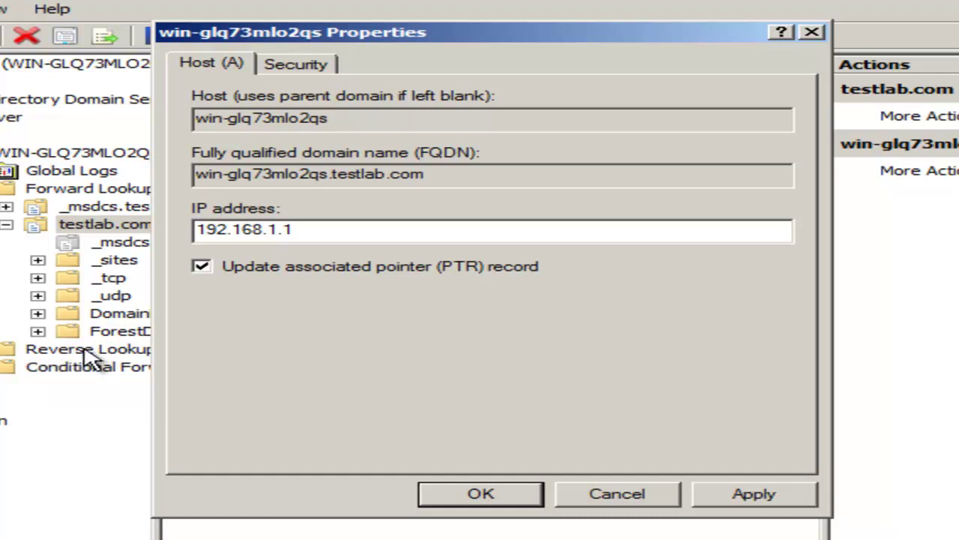
left_click(500, 492)
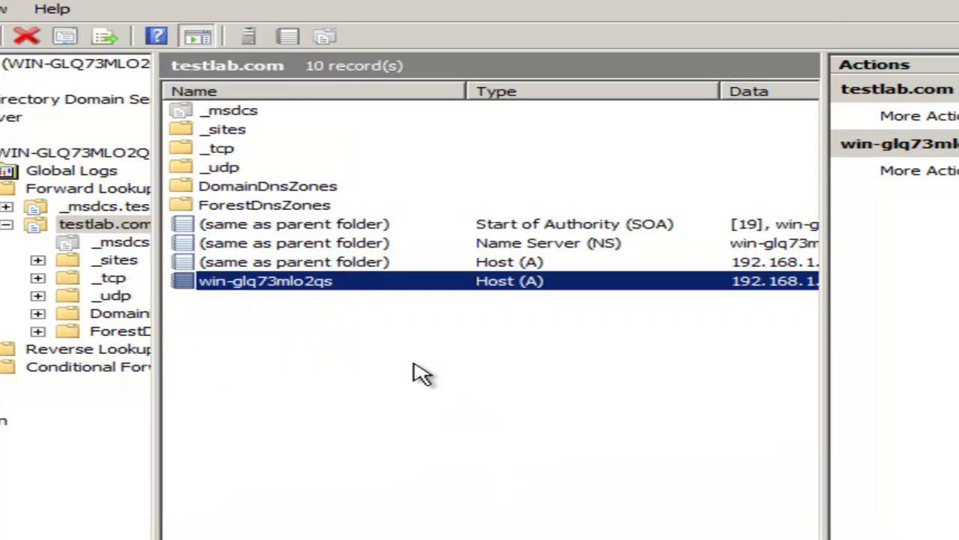
Check the new 192.168.1.1 pointer record in the 1.168.192.in-addr.arpa reverse zone.
left_click(413, 369)
double_click(187, 349)
left_click(193, 367)
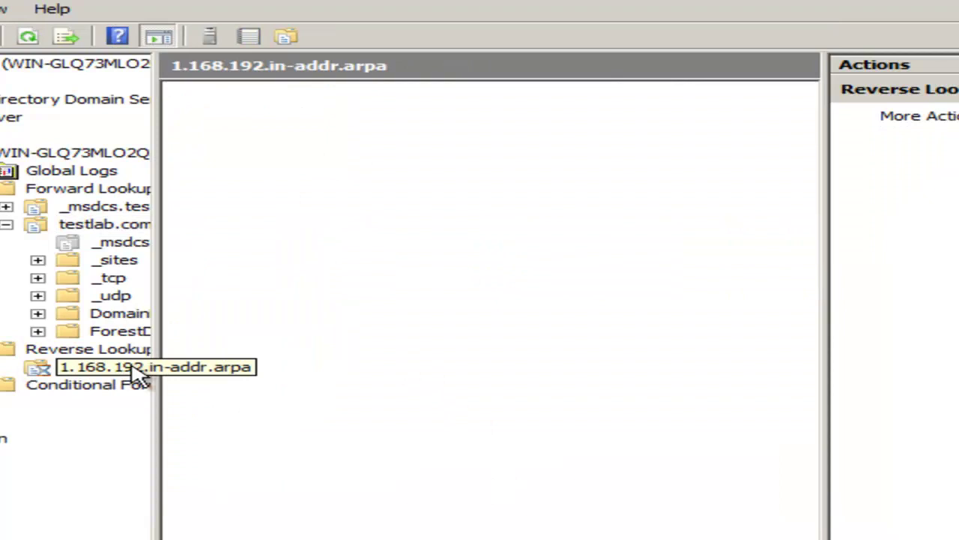
left_click(274, 149)
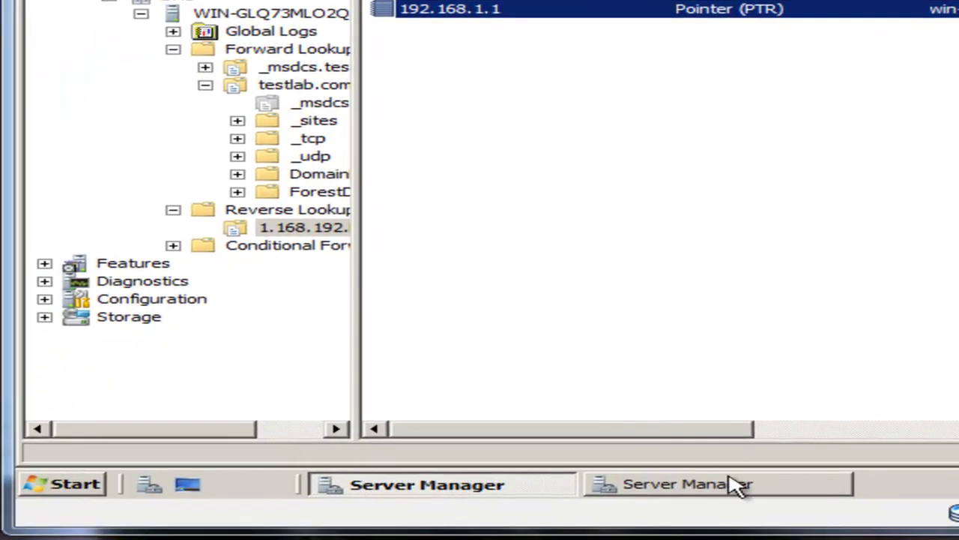
Run cmd and nslookup 192.168.1.1, resolving to win-glq73mlo2qs.testlab.com, then return to Server Manager.
key("super+r")
type("cmd")
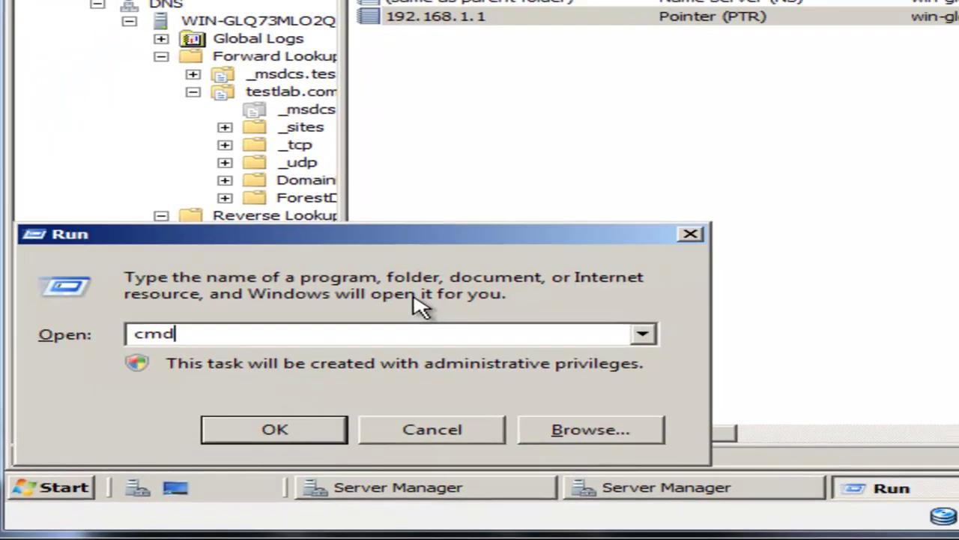
key("Return")
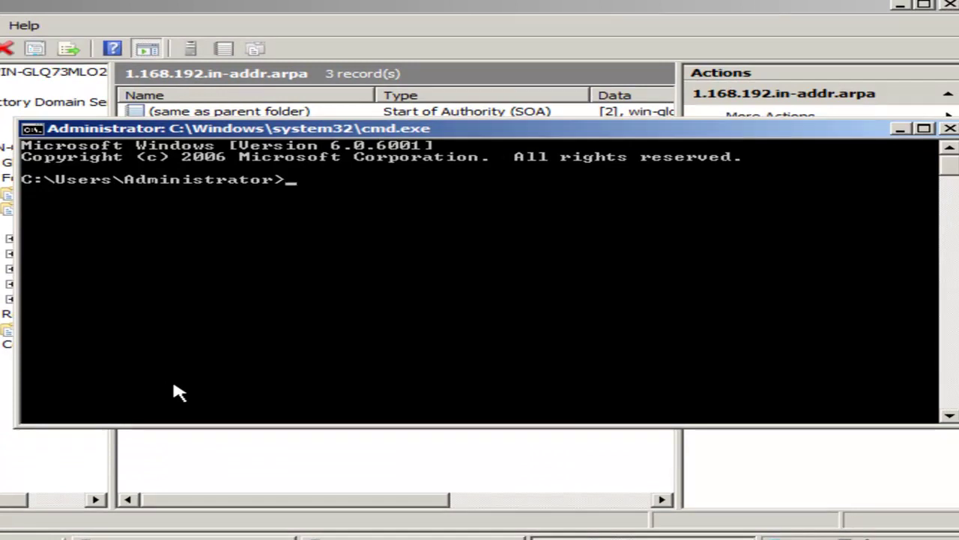
key("Return")
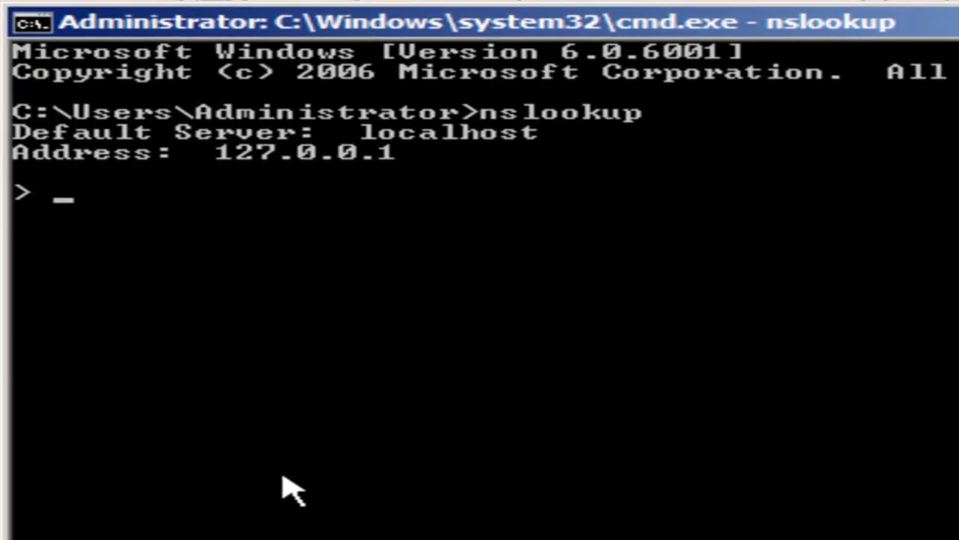
type("192")
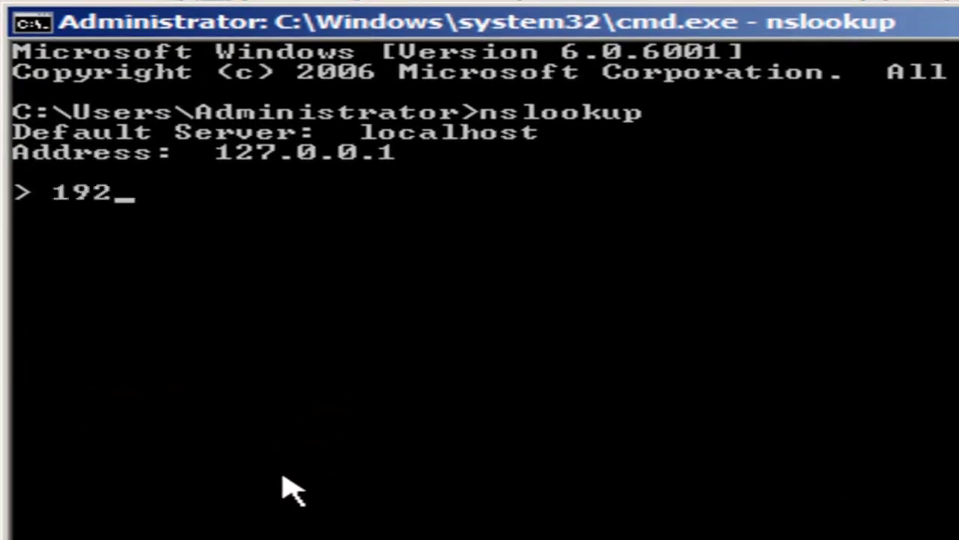
type(".168.1.1")
key("Return")
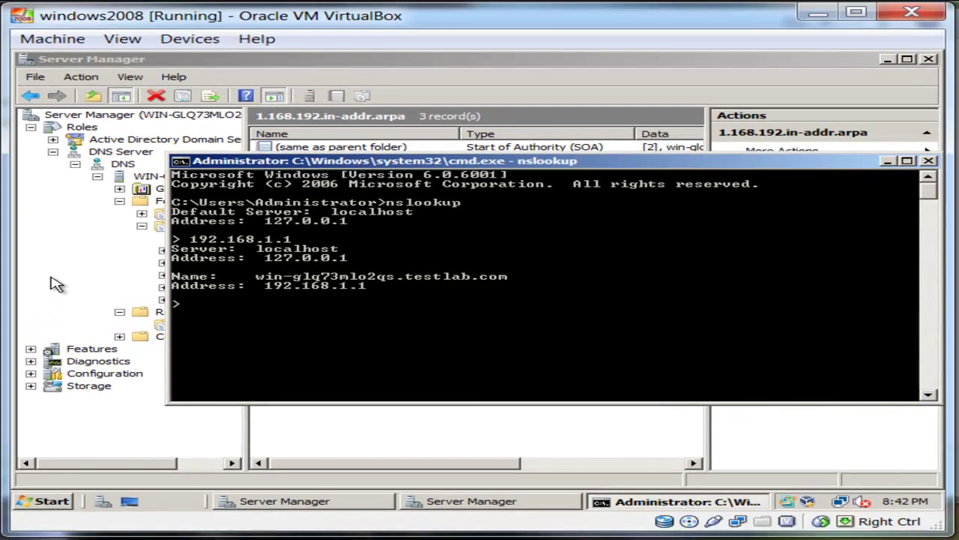
left_click(56, 284)
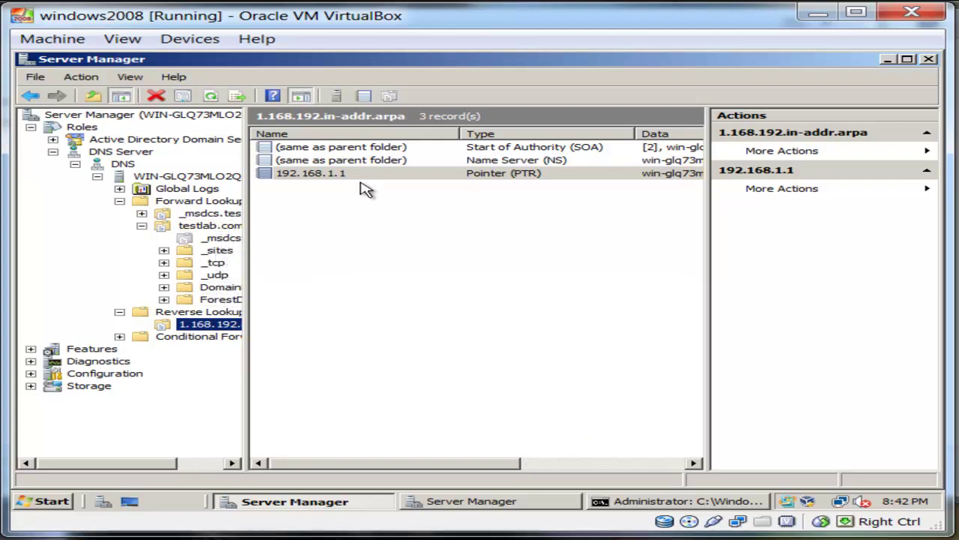
Reopen the server's host record Properties in testlab.com and cancel without changes.
left_click(142, 226)
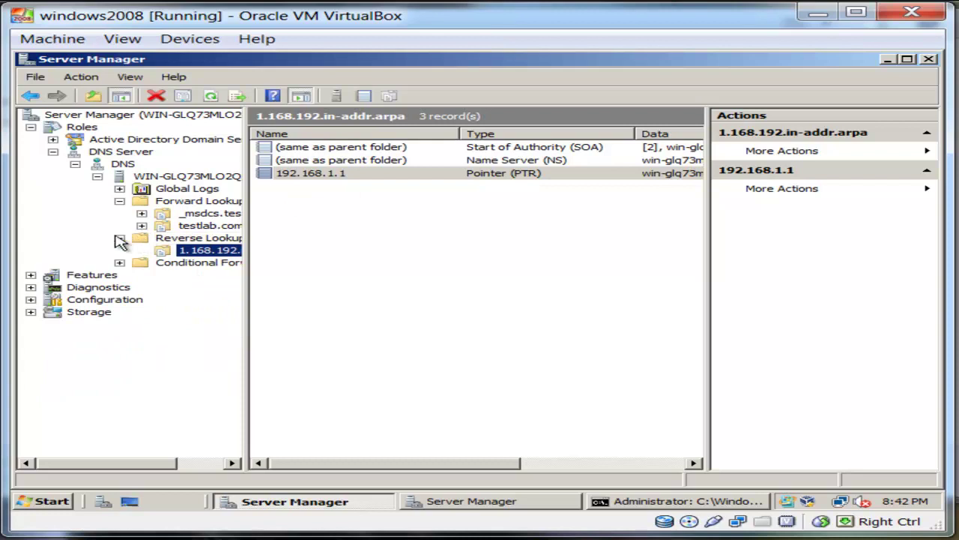
left_click(120, 238)
double_click(180, 225)
right_click(341, 272)
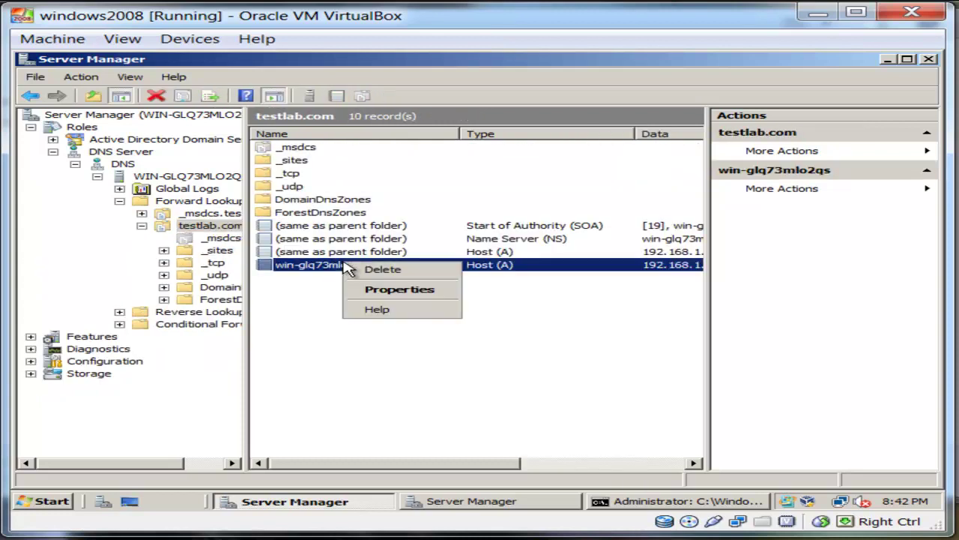
left_click(349, 268)
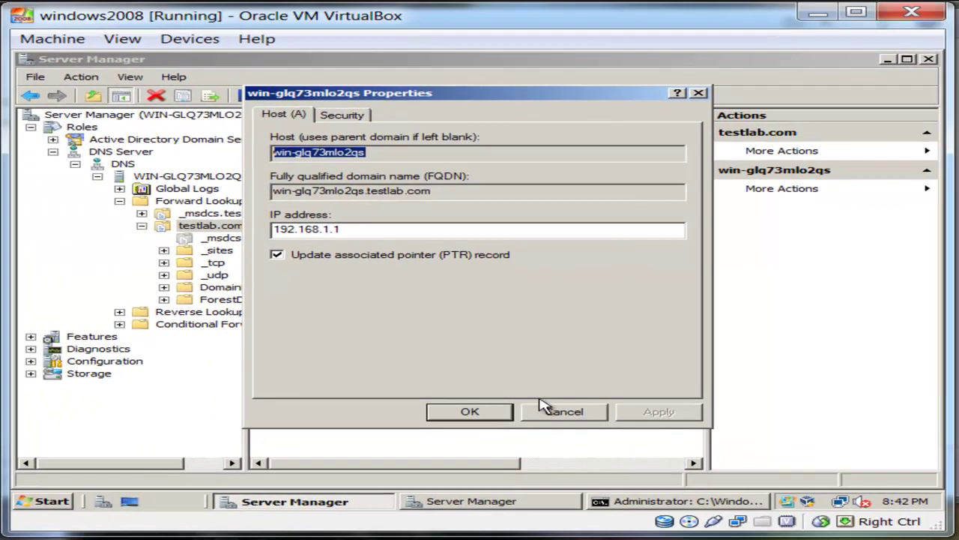
left_click(562, 486)
Paste the host name win-glq73mlo2qs into nslookup, confirming it resolves to 192.168.1.1.
left_click(667, 502)
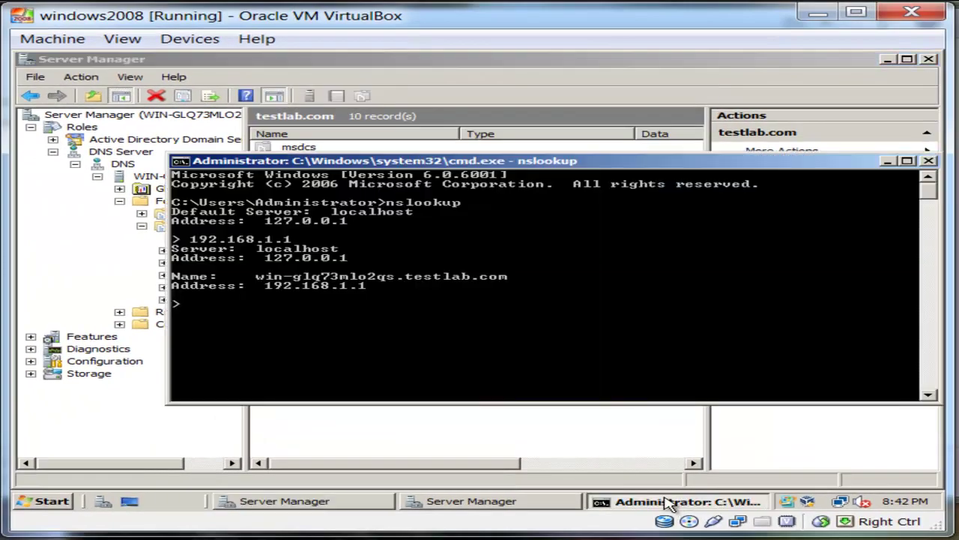
right_click(407, 316)
left_click(489, 346)
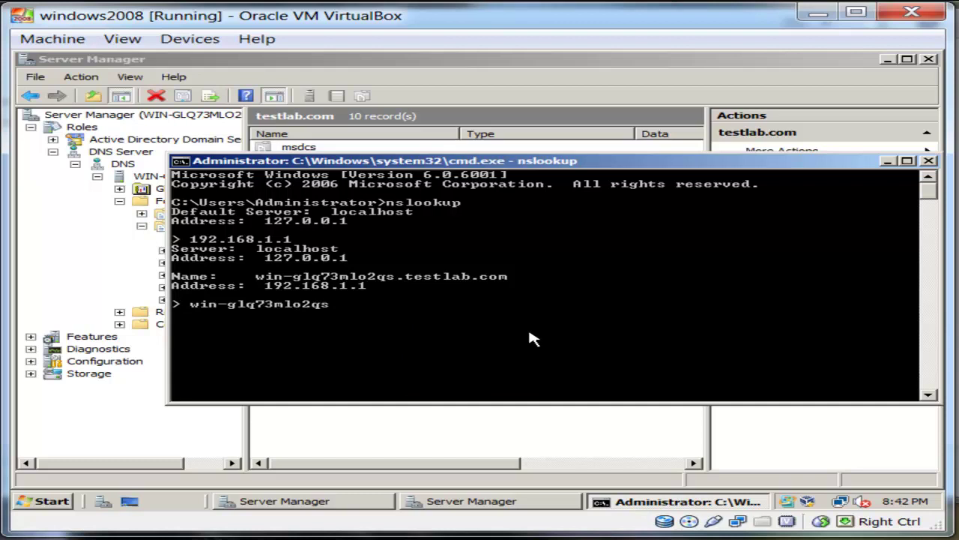
key("Return")
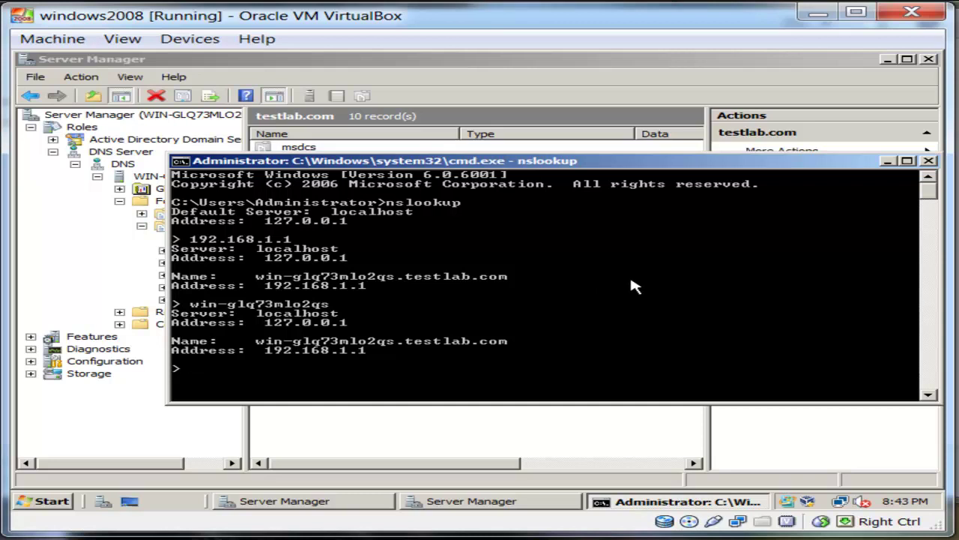
left_click(890, 161)
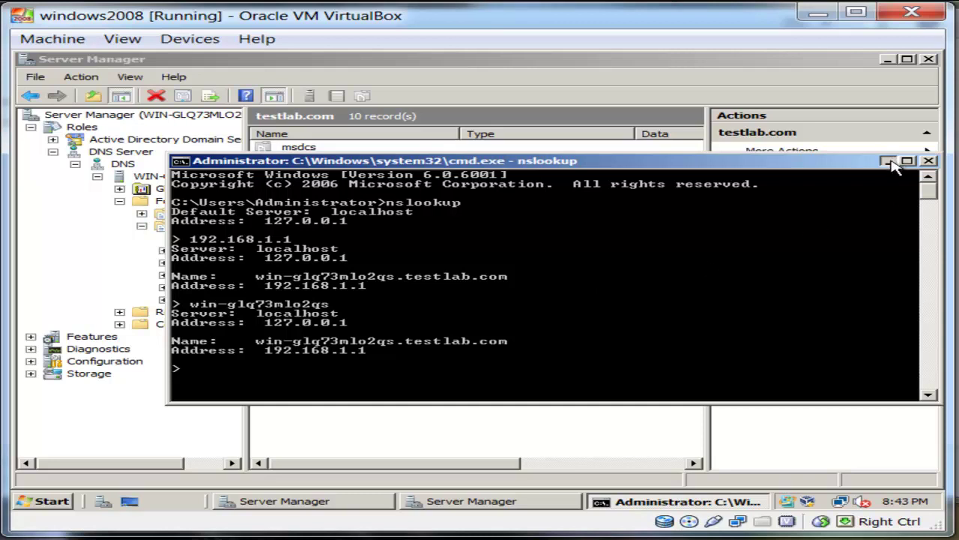